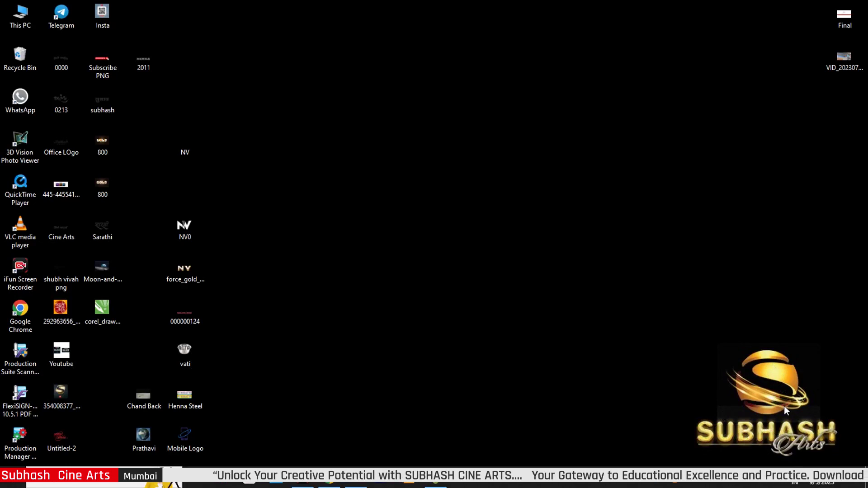
- Open This PC from the Windows desktop in a File Explorer window
double_click(19, 16)
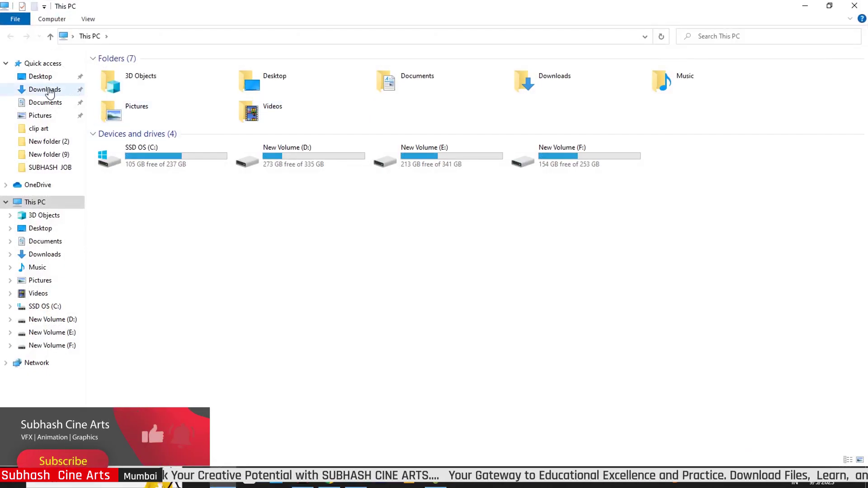
- In Downloads, run Extract Here on the 5-9-23 archive to bring up its password prompt
left_click(48, 90)
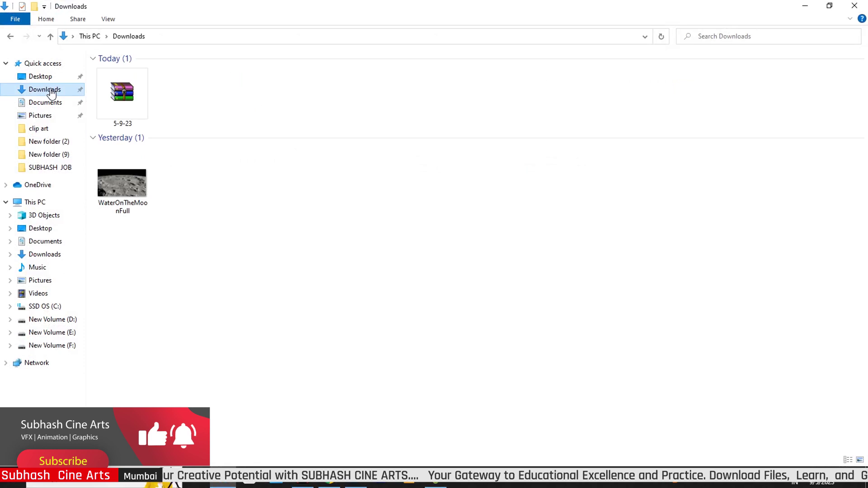
left_click(135, 95)
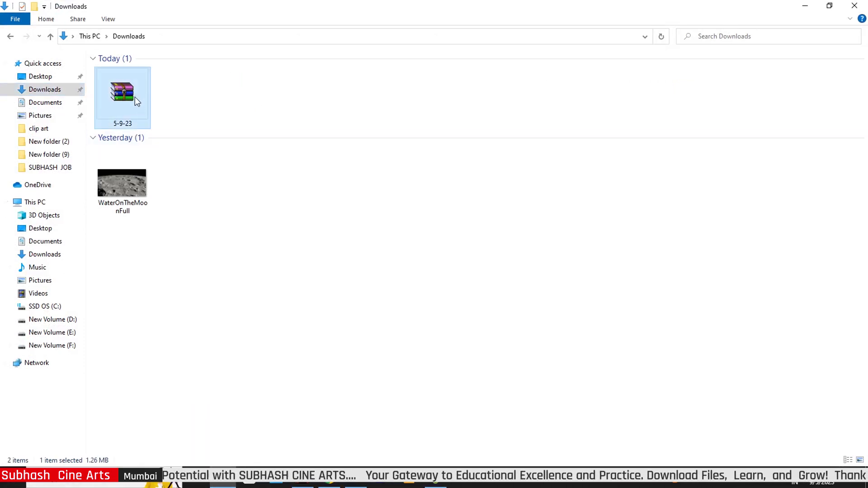
right_click(135, 97)
left_click(176, 154)
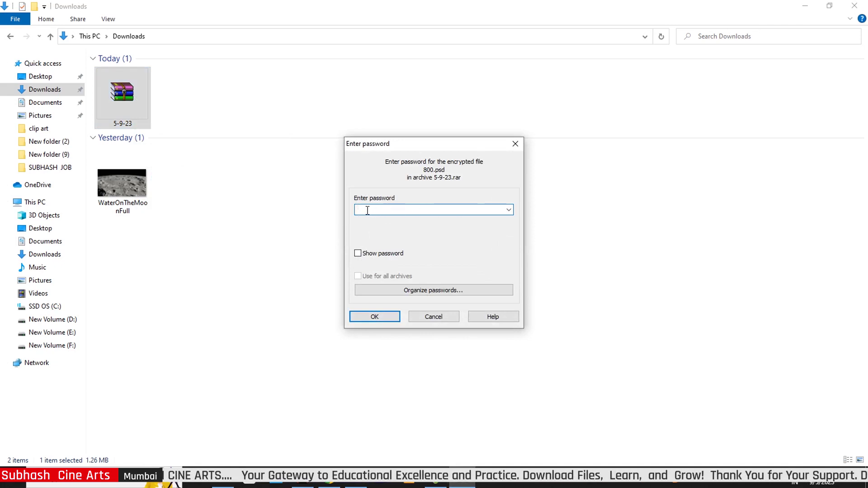
- Enter the archive password to extract 800.psd into Downloads, then select the extracted file
type("12")
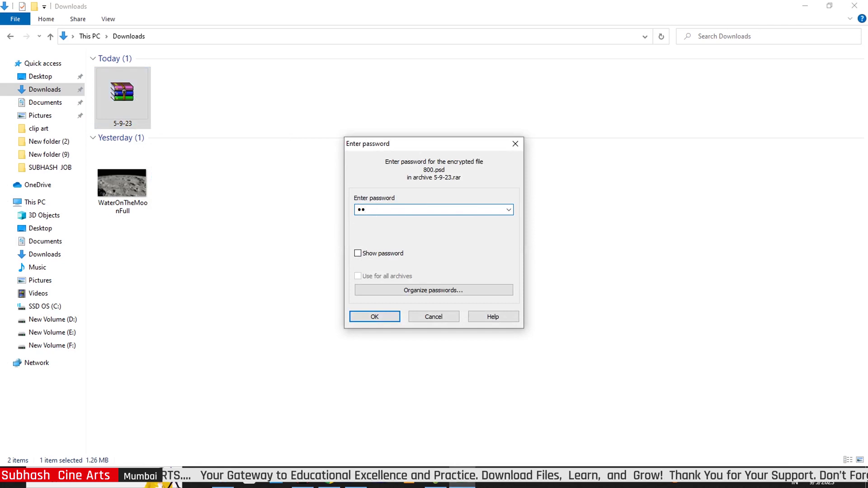
type("345")
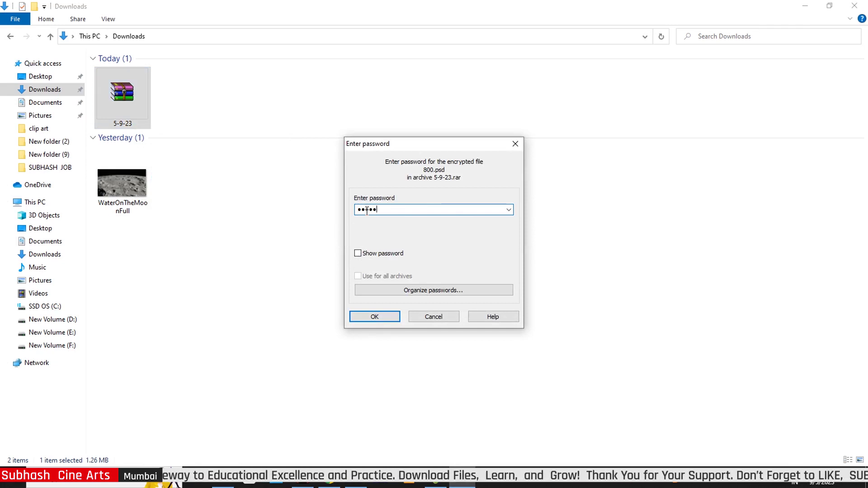
type("6")
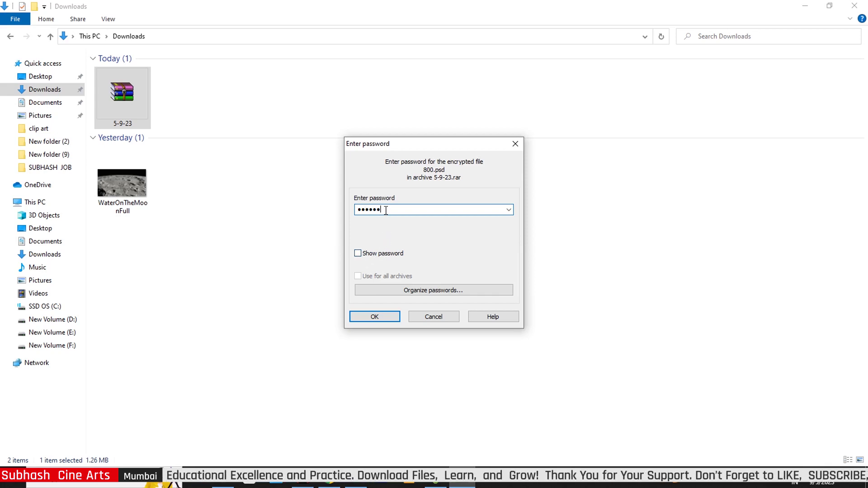
left_click_drag(386, 210, 334, 209)
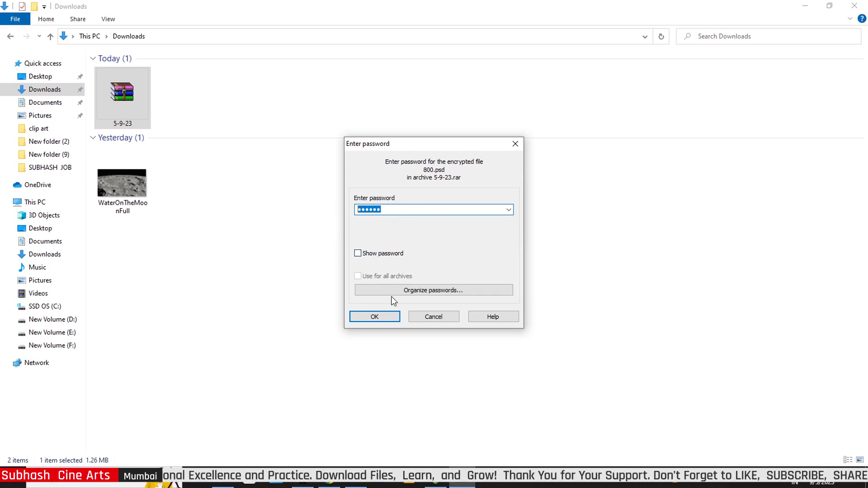
left_click(375, 317)
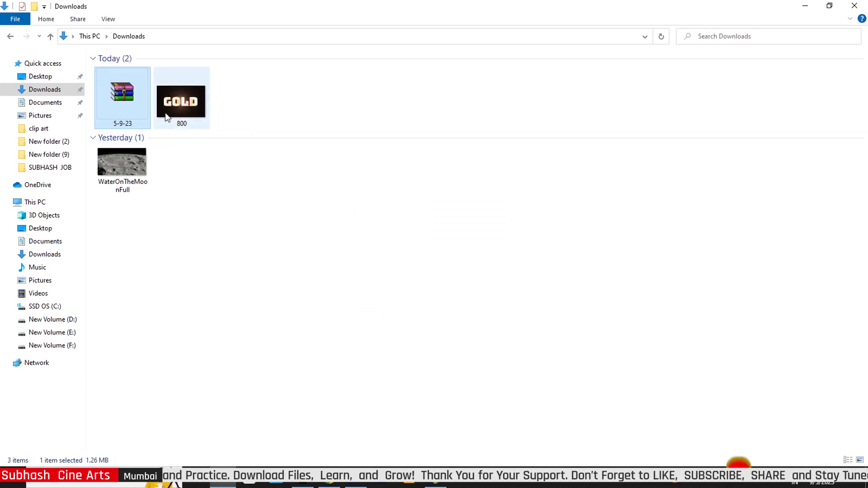
left_click(180, 100)
- Drag 800.psd onto the Photoshop taskbar icon to open the gold text mockup
left_click_drag(181, 101, 399, 287)
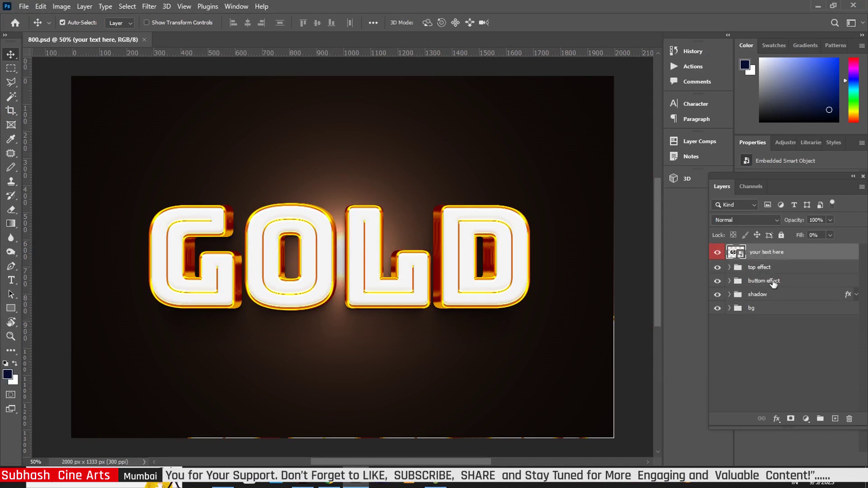
- Open Good.psb from the text smart object, retype GOLD, and bring up Warp Text
double_click(736, 252)
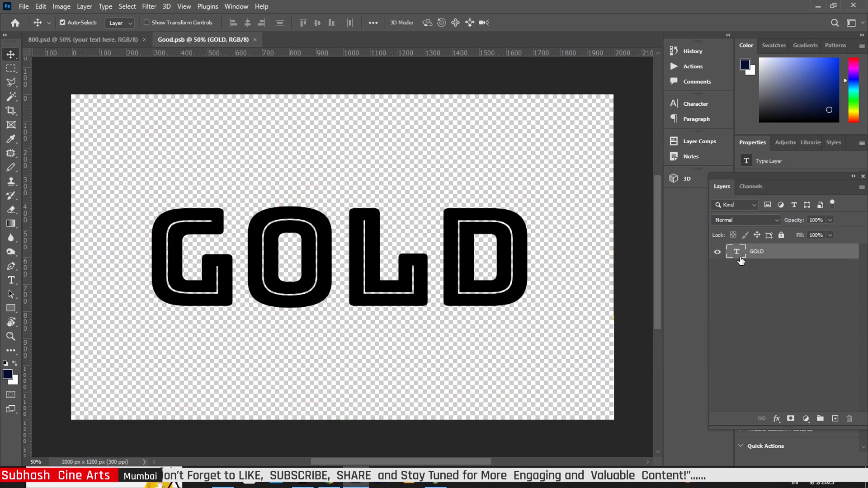
double_click(736, 252)
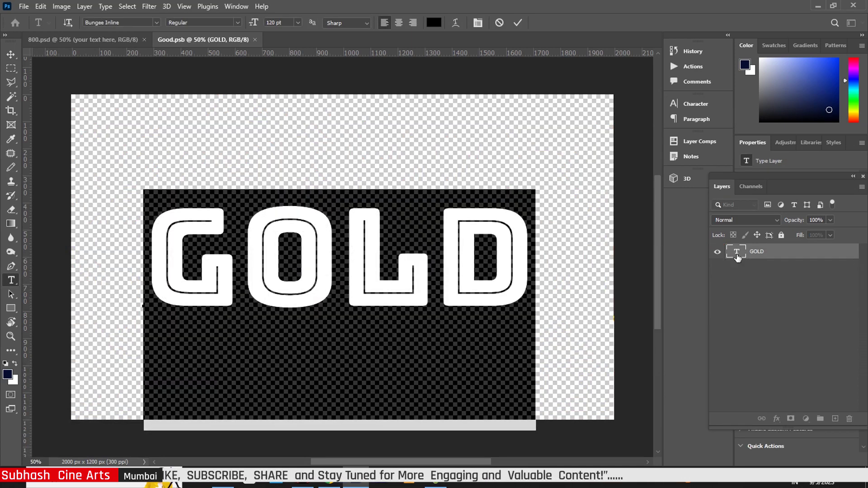
type("G")
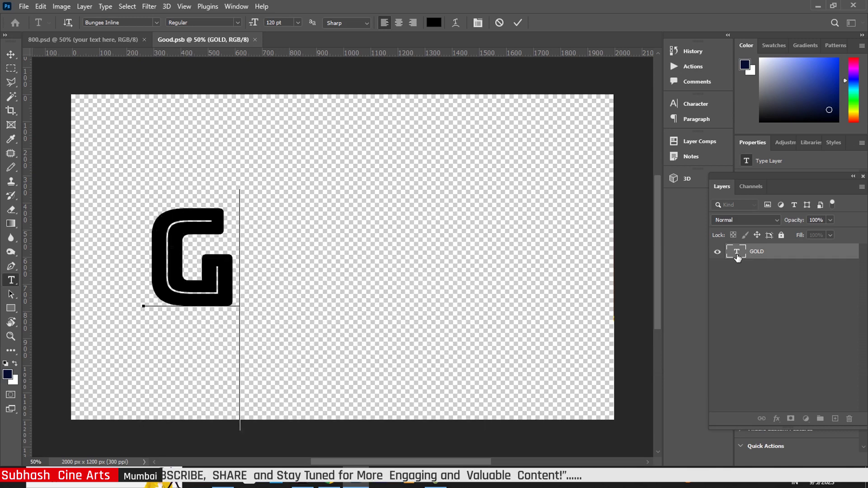
type("OLD")
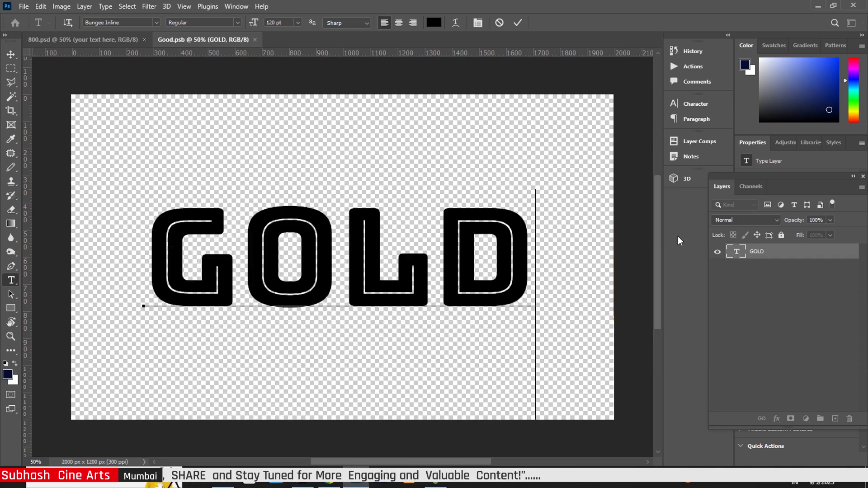
left_click(10, 55)
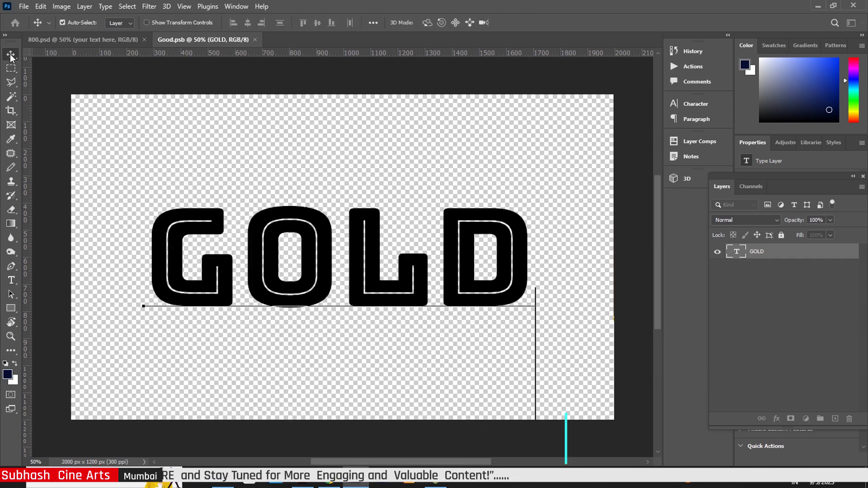
left_click(14, 280)
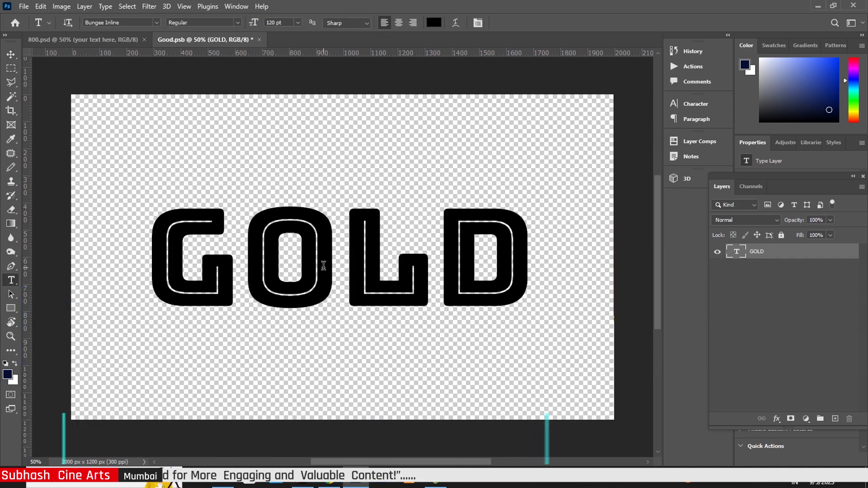
left_click(456, 23)
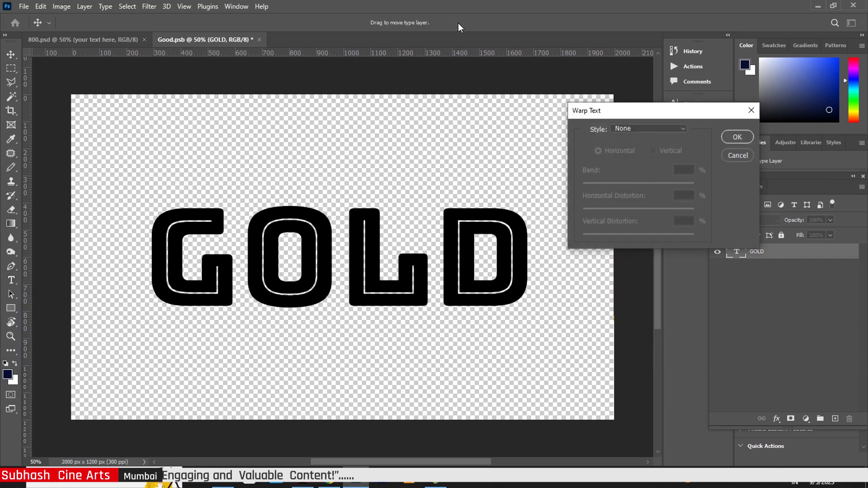
- Warp GOLD with an Arc style at +7 bend, then nudge the text slightly down
left_click(684, 129)
left_click(653, 158)
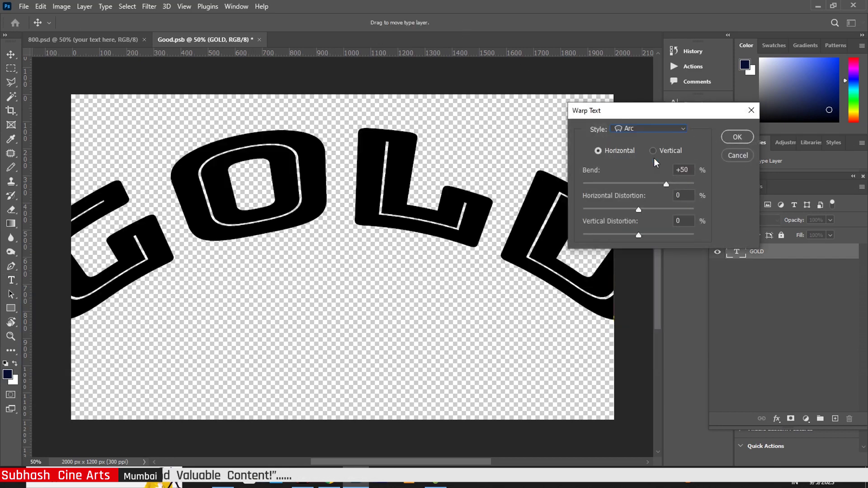
left_click_drag(666, 185, 643, 190)
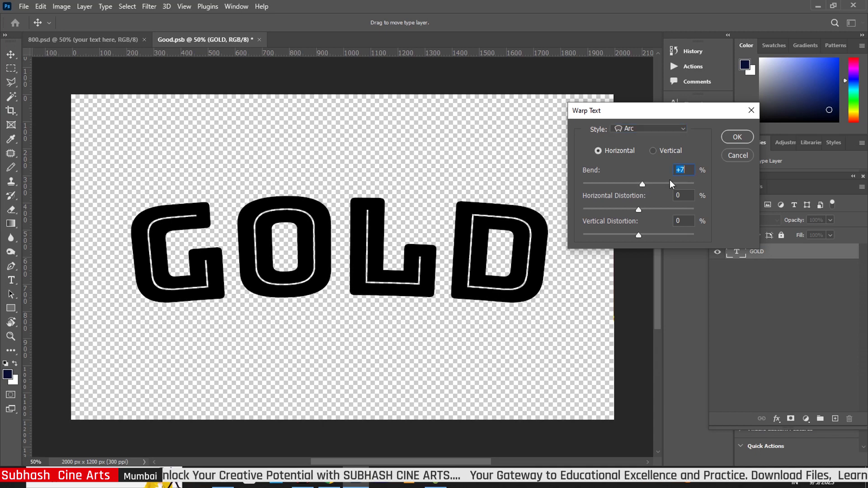
left_click(732, 140)
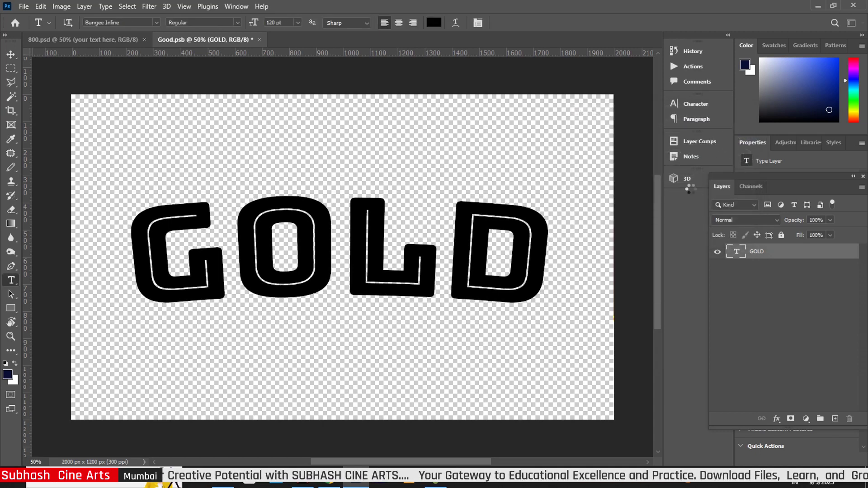
left_click(10, 54)
left_click_drag(363, 235, 364, 243)
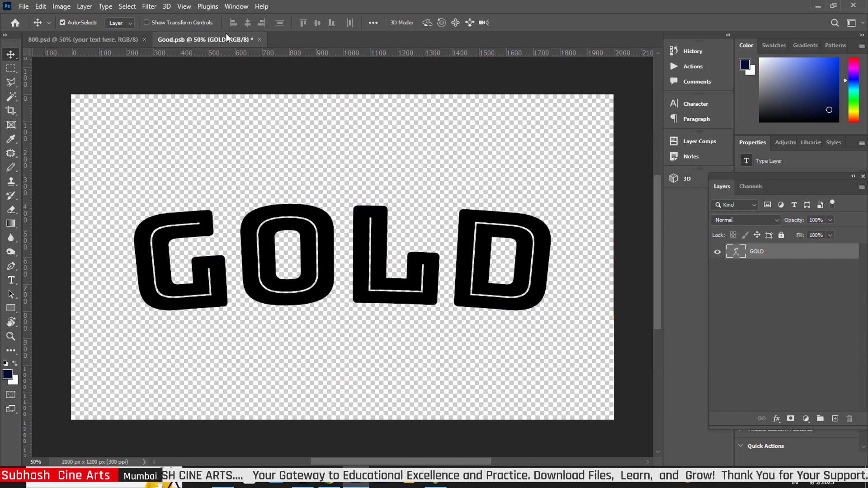
- Close Good.psb and save its changes so 800.psd shows the arched GOLD text
left_click(259, 40)
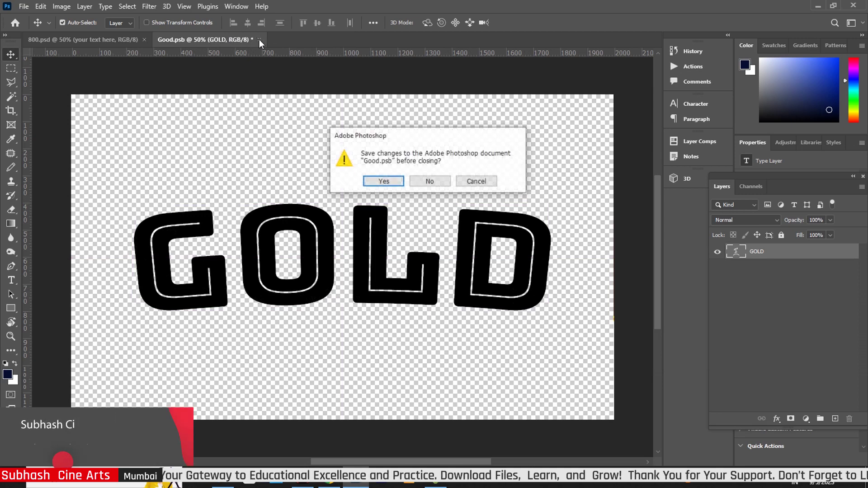
left_click(383, 182)
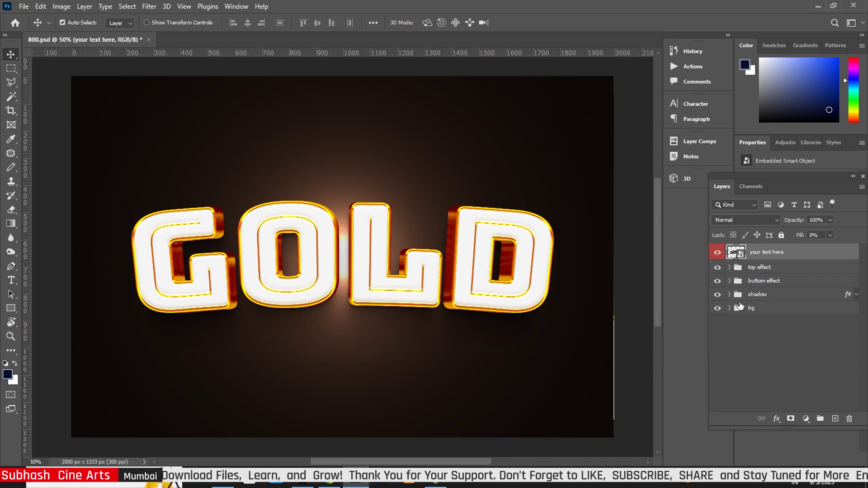
- In the top effect group, set Good copy 2's Bevel & Emboss to 13 px size and 1 soften
left_click(729, 268)
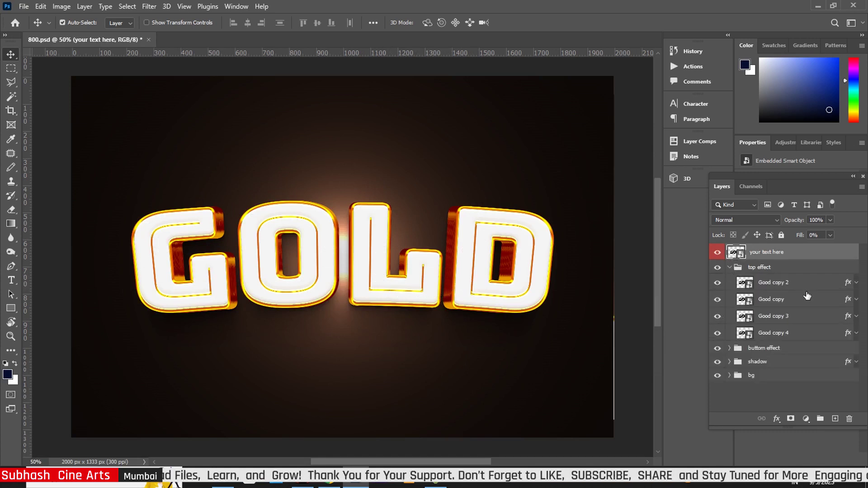
left_click(850, 288)
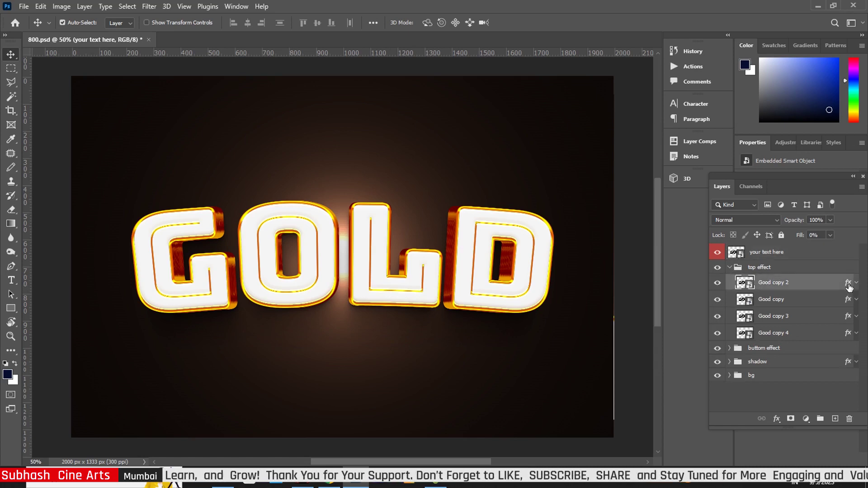
key("h")
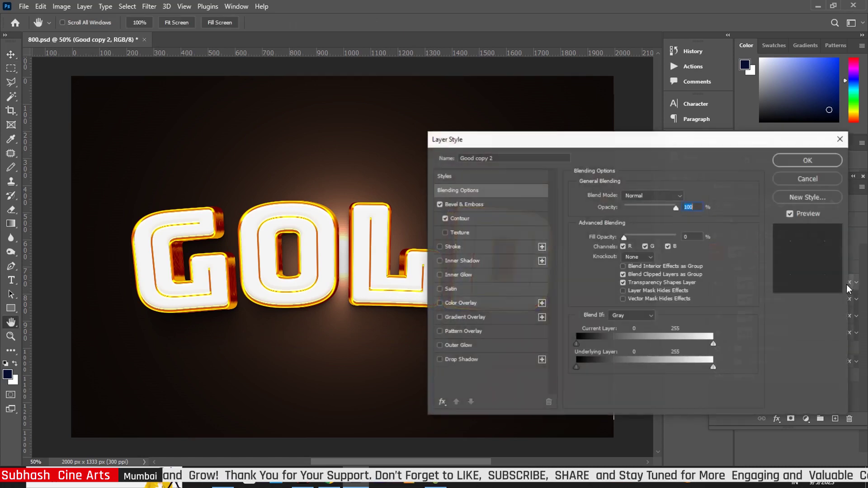
double_click(850, 288)
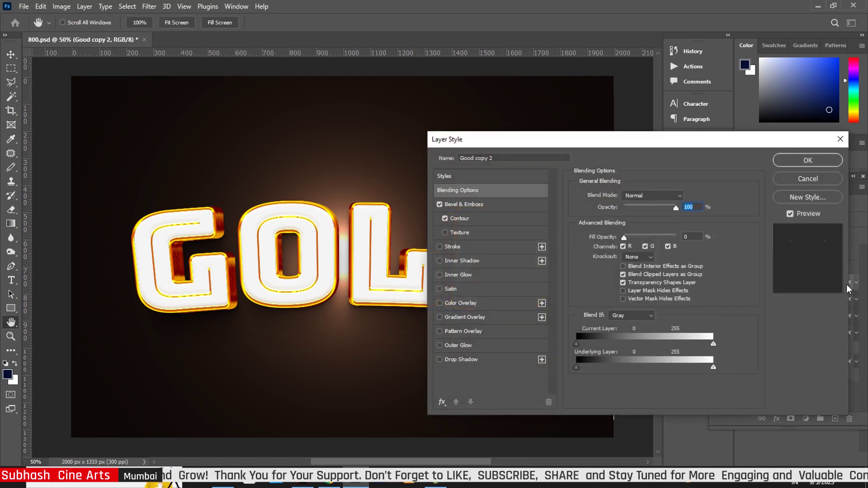
left_click(484, 203)
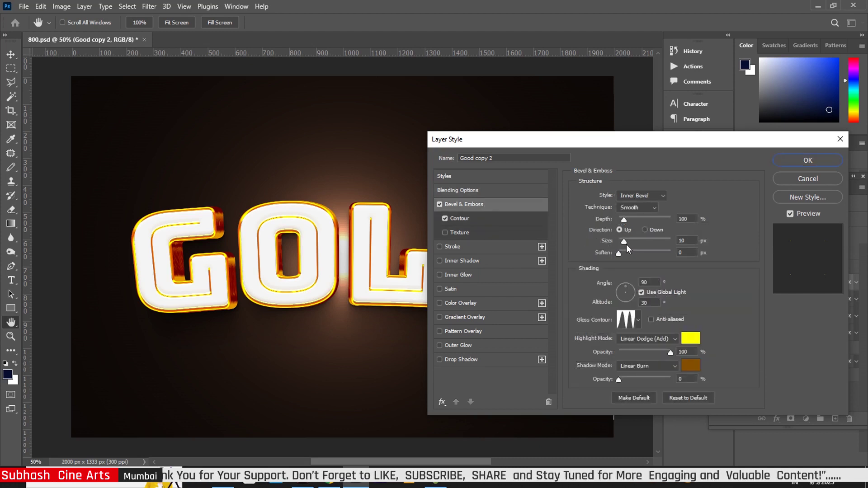
left_click_drag(626, 241, 628, 241)
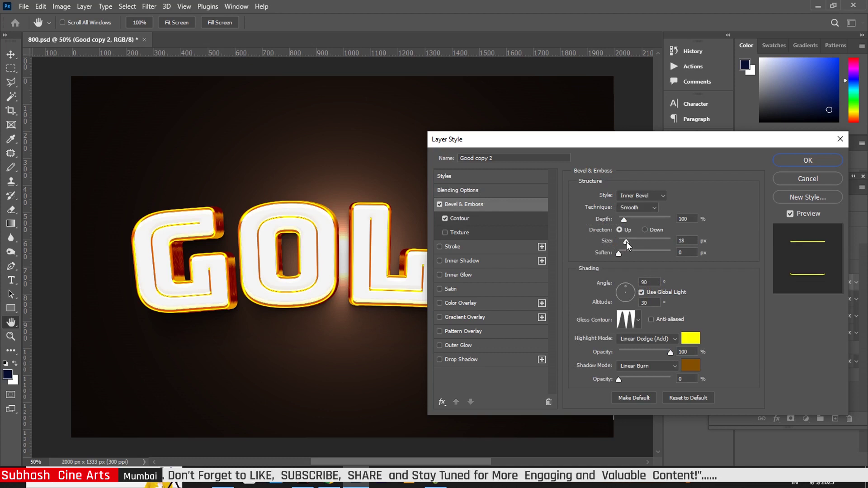
left_click_drag(625, 242, 625, 241)
left_click(625, 241)
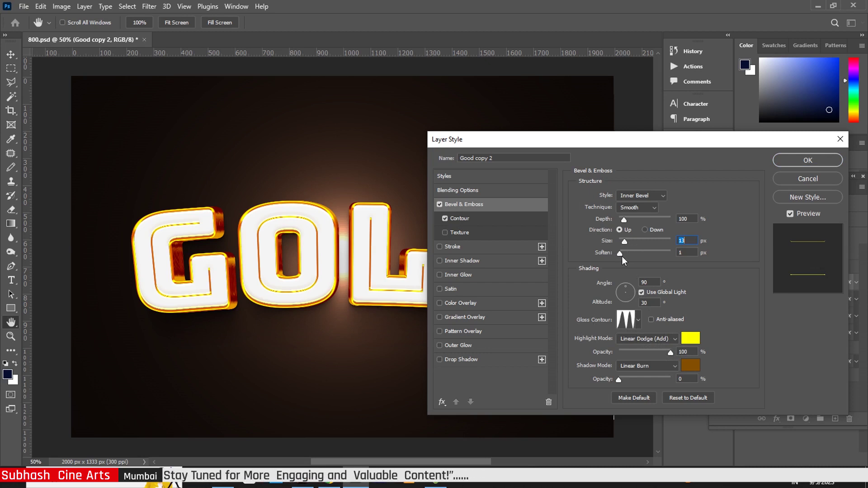
key("Tab")
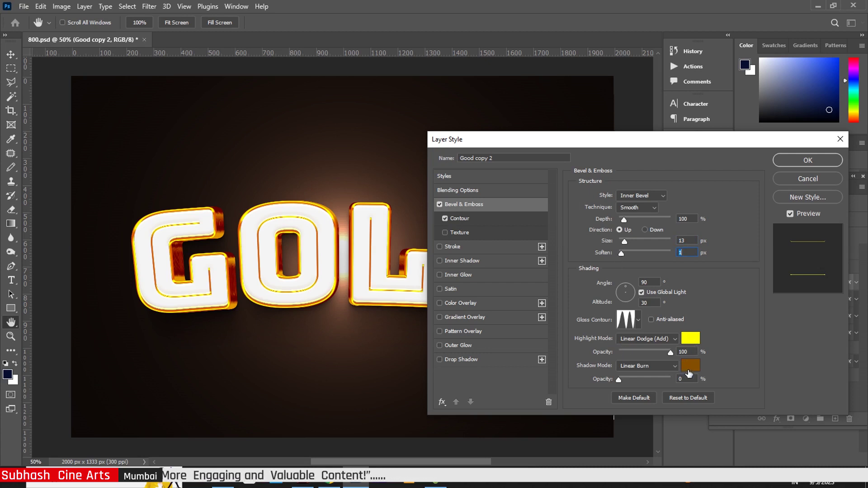
- Change the bevel highlight to a slightly softer yellow and apply the style
left_click(685, 341)
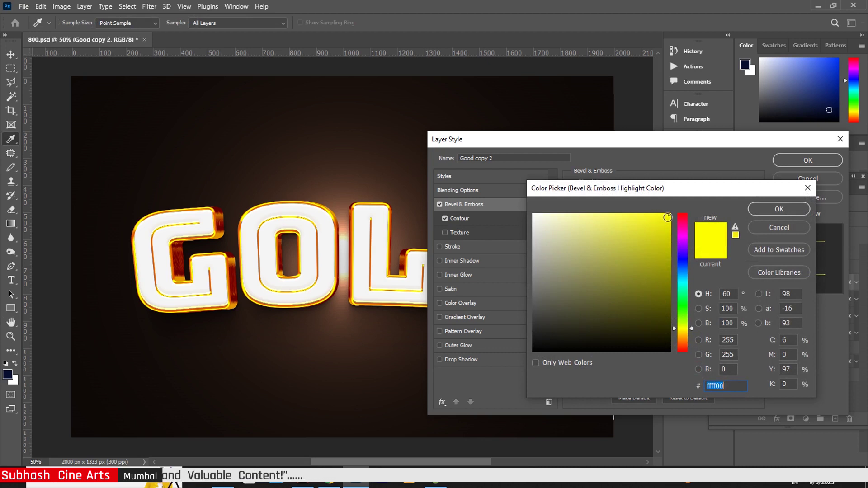
left_click(668, 217)
left_click(771, 208)
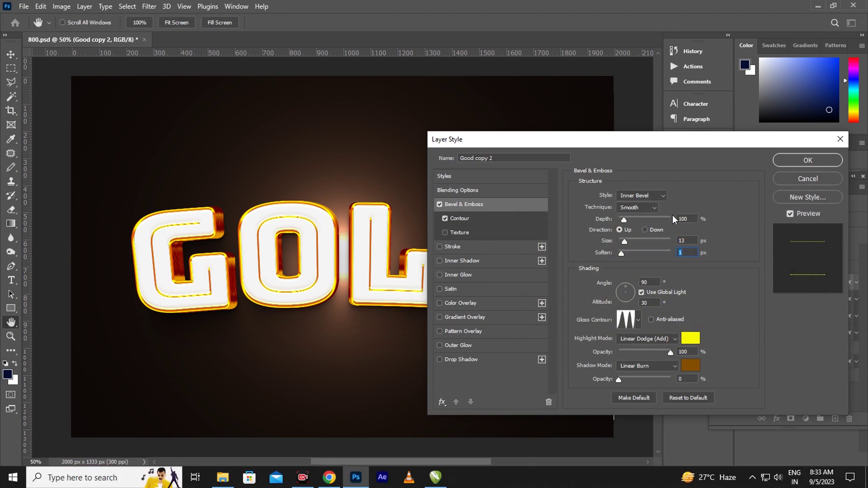
left_click(819, 158)
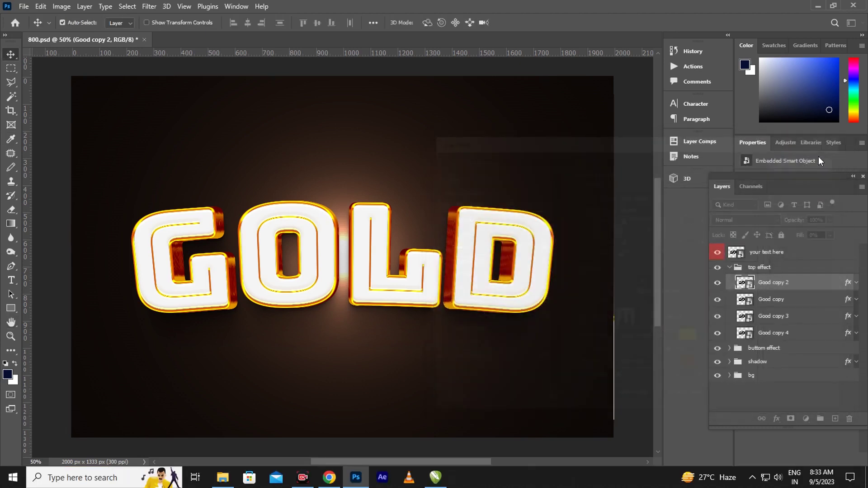
- Enlarge Good copy's Bevel & Emboss size to 16 px
left_click(848, 302)
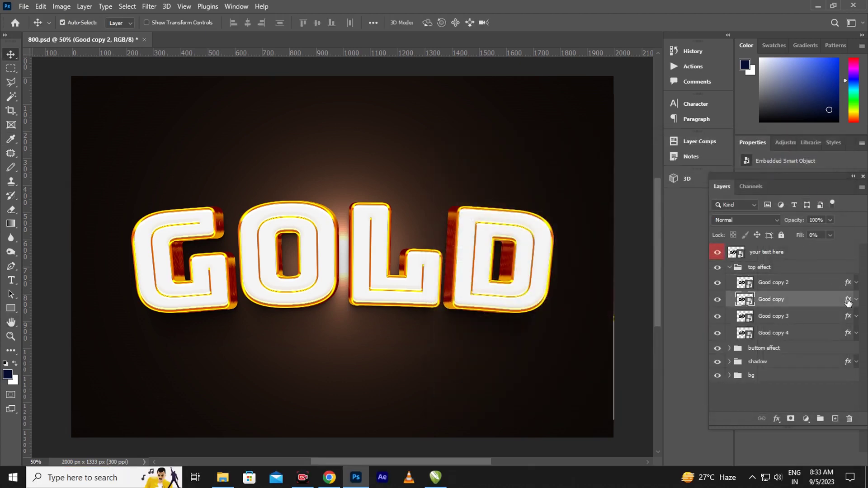
double_click(848, 300)
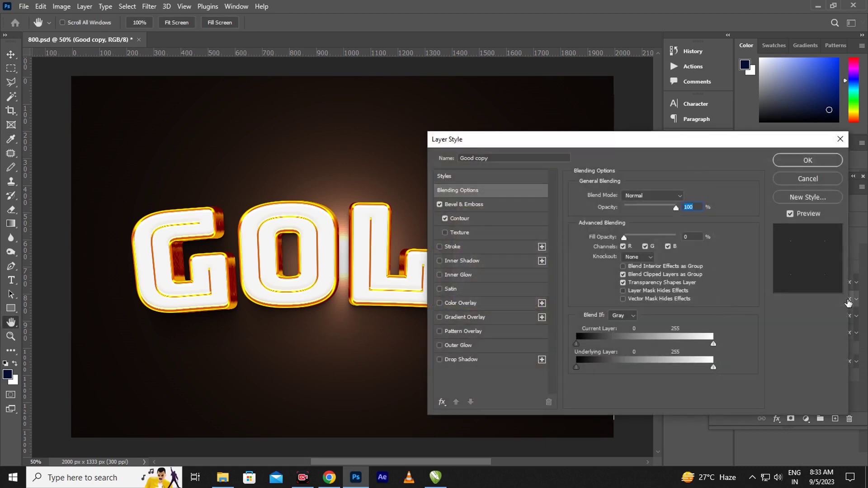
left_click(489, 205)
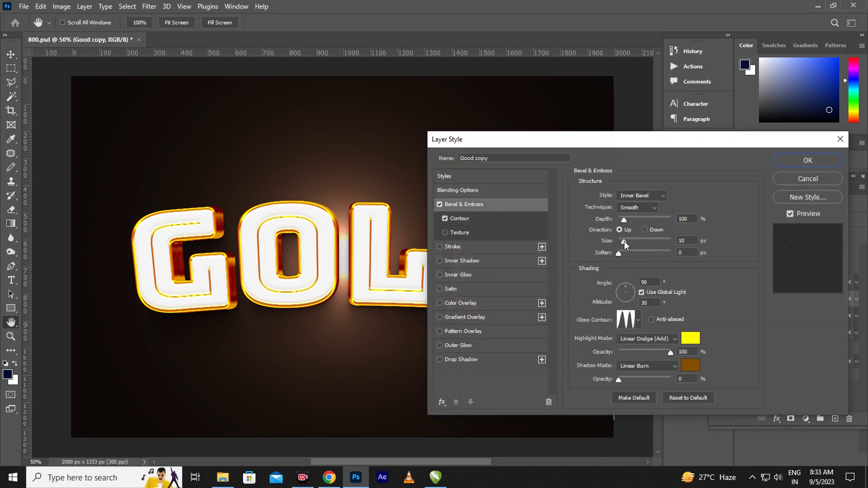
left_click_drag(623, 241, 626, 241)
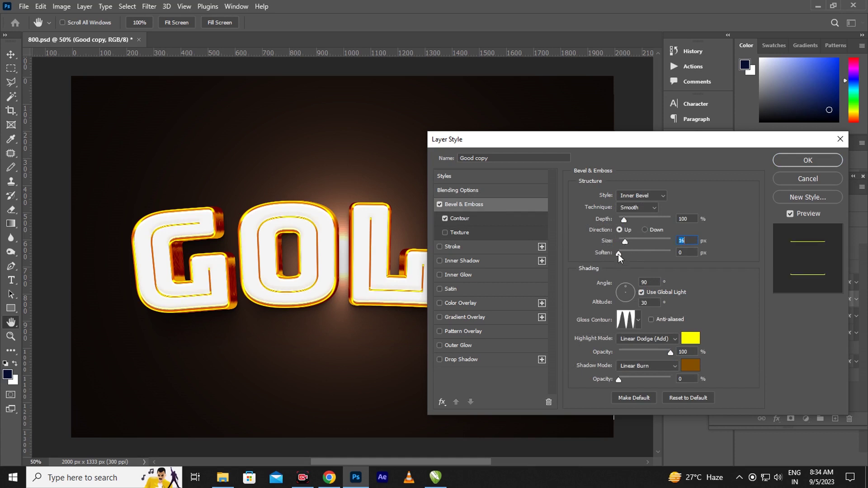
left_click(620, 254)
- Pick a different Gloss Contour preset for the Good copy bevel and apply the style
left_click(638, 320)
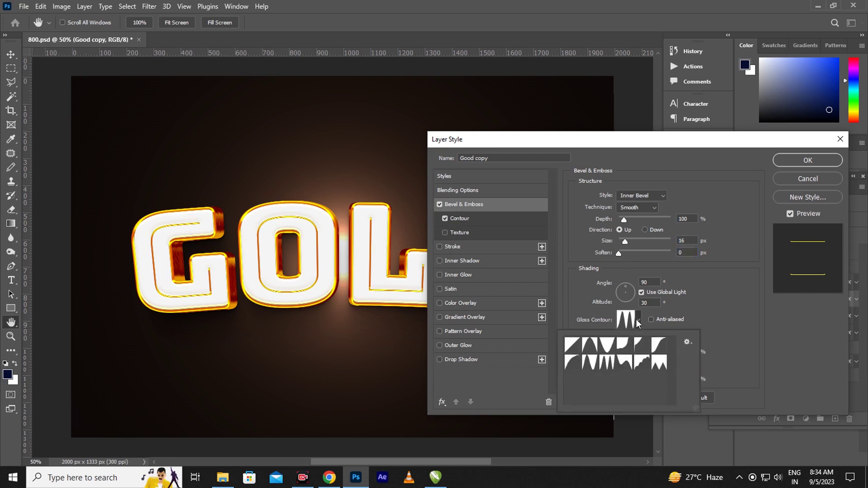
left_click(608, 364)
left_click(801, 162)
left_click(800, 162)
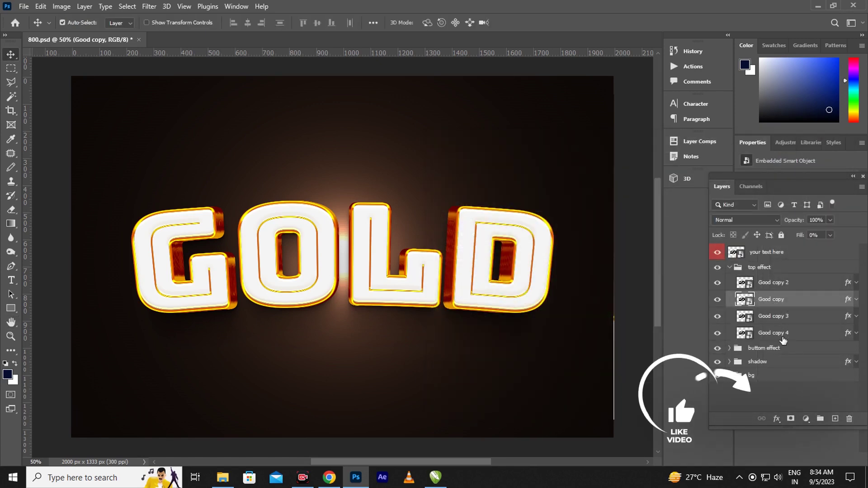
left_click(841, 318)
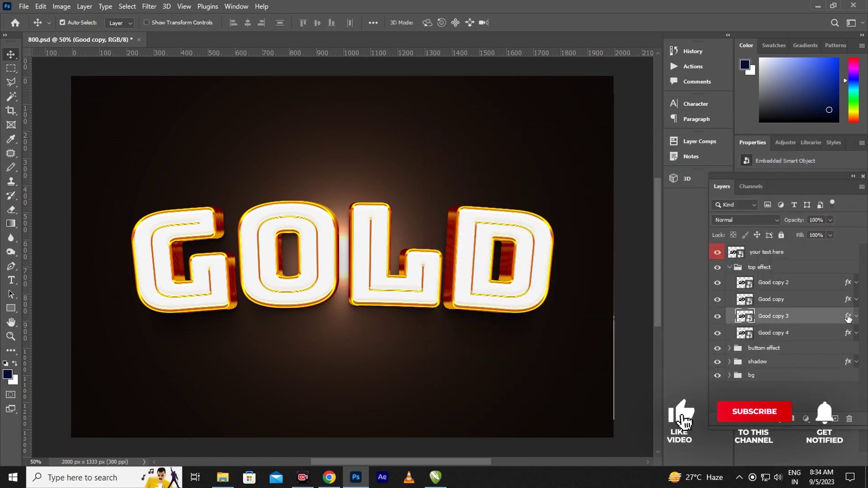
- Set Good copy 3's Bevel & Emboss to 230% depth and 27 px size, with Color Overlay checked
double_click(847, 317)
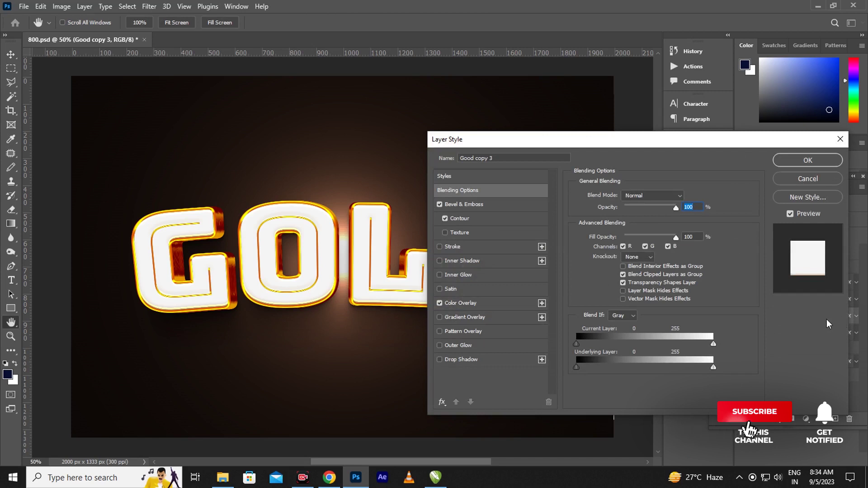
left_click(496, 206)
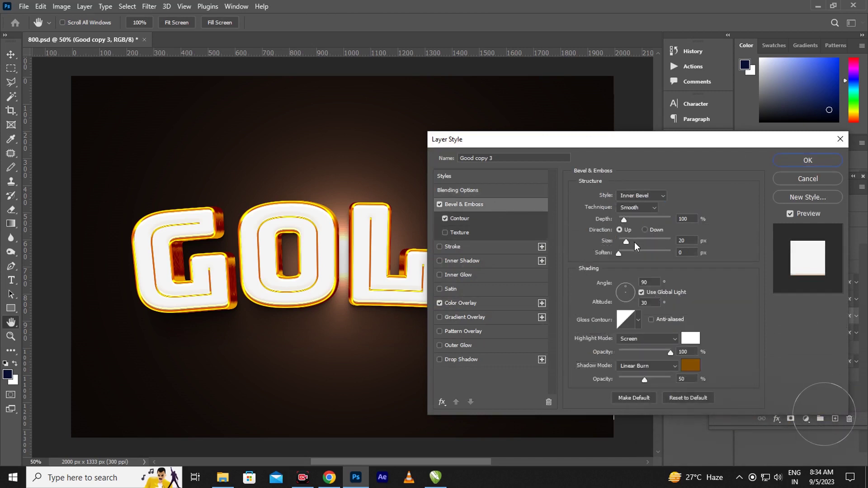
left_click_drag(627, 240, 631, 221)
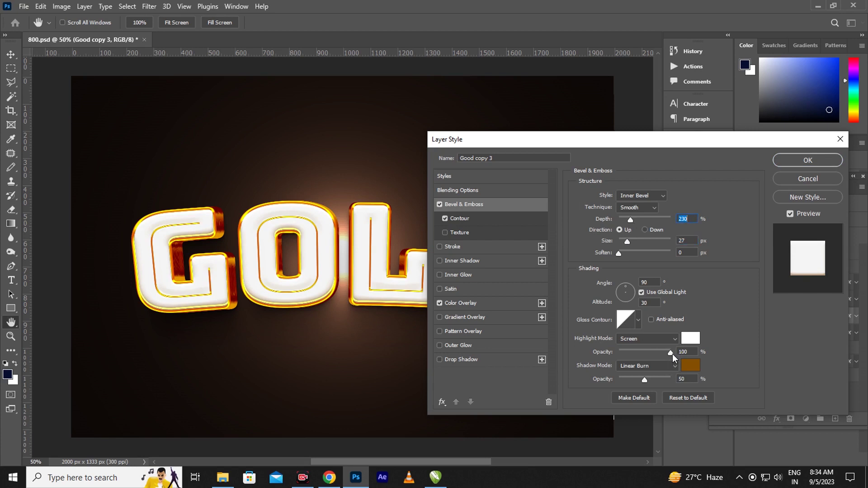
left_click(670, 353)
left_click(475, 306)
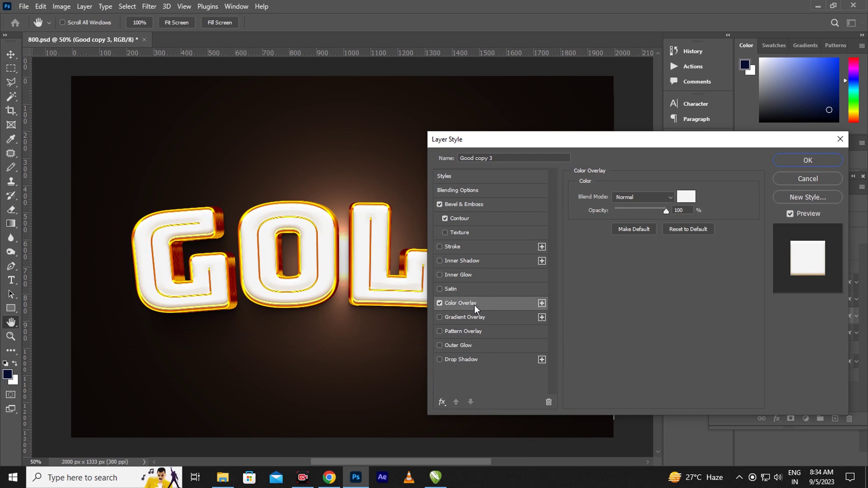
left_click(799, 161)
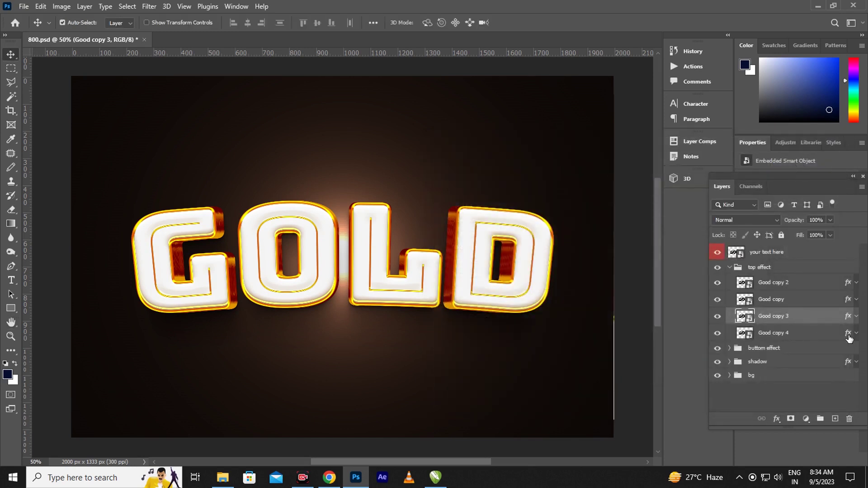
left_click(847, 337)
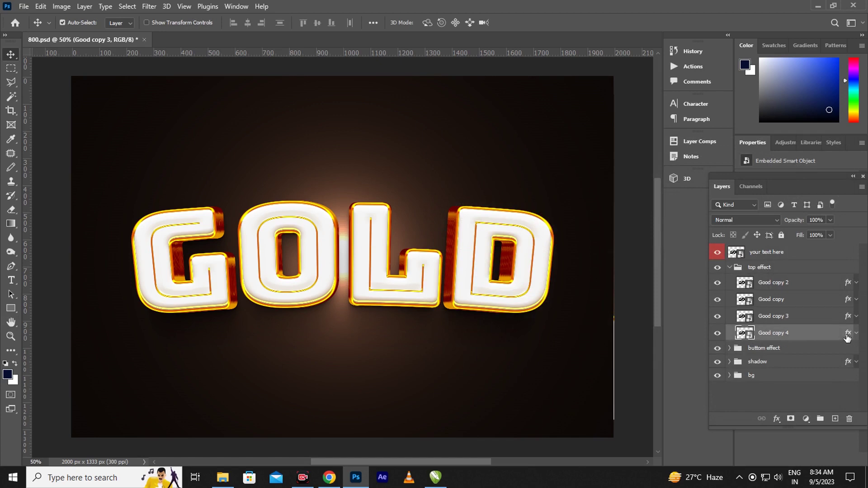
- Enlarge the bevel size on Good copy 4's layer style
key("h")
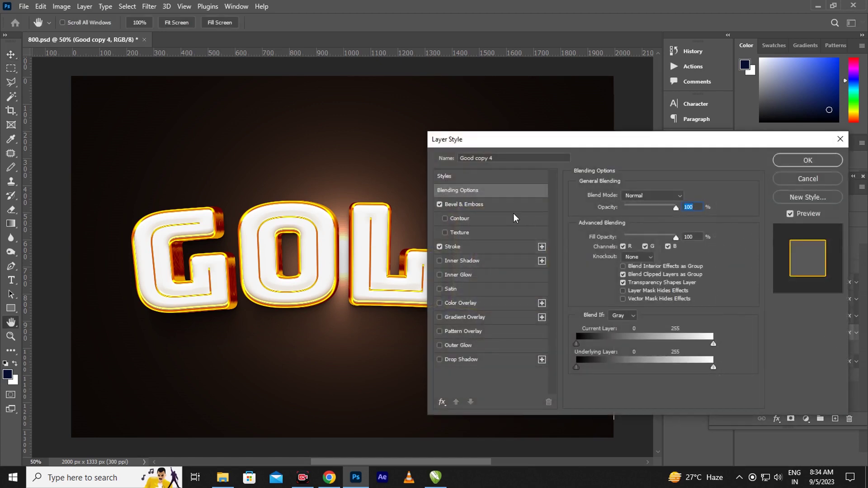
left_click(501, 211)
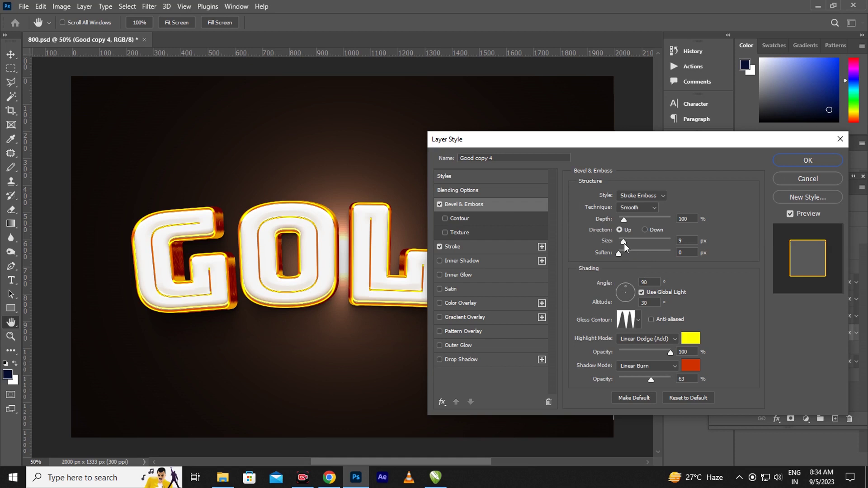
left_click_drag(624, 243, 625, 245)
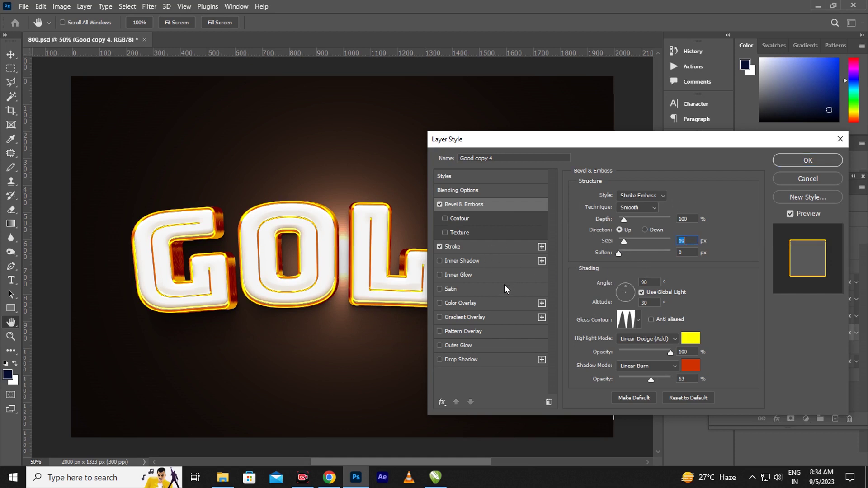
- Set Good copy 4's yellow stroke to 9 px and apply it, then select Good in the buttom effect group
left_click(505, 246)
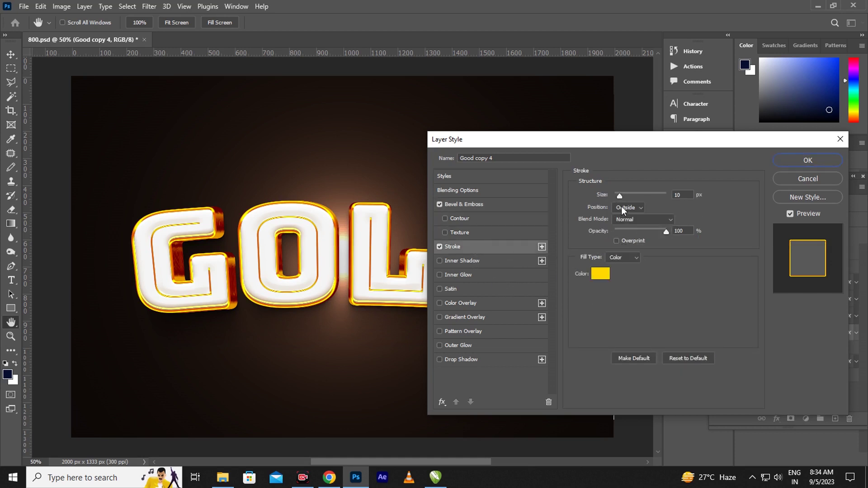
left_click_drag(620, 195, 623, 196)
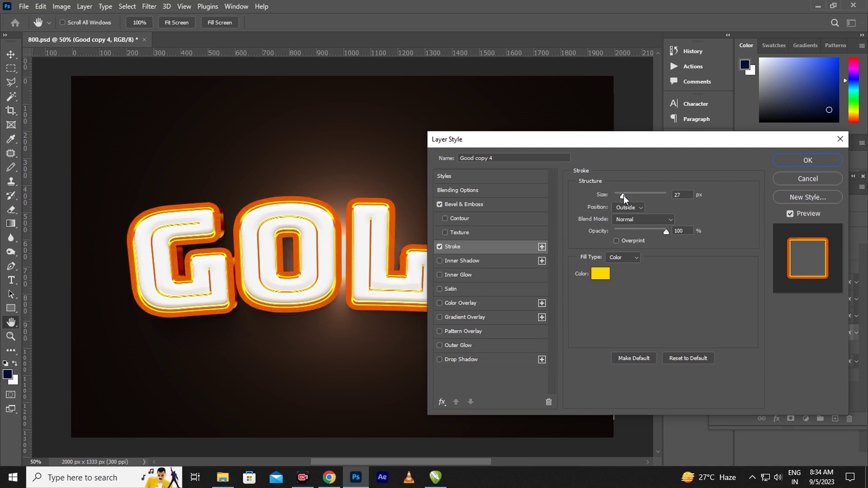
left_click_drag(623, 195, 619, 195)
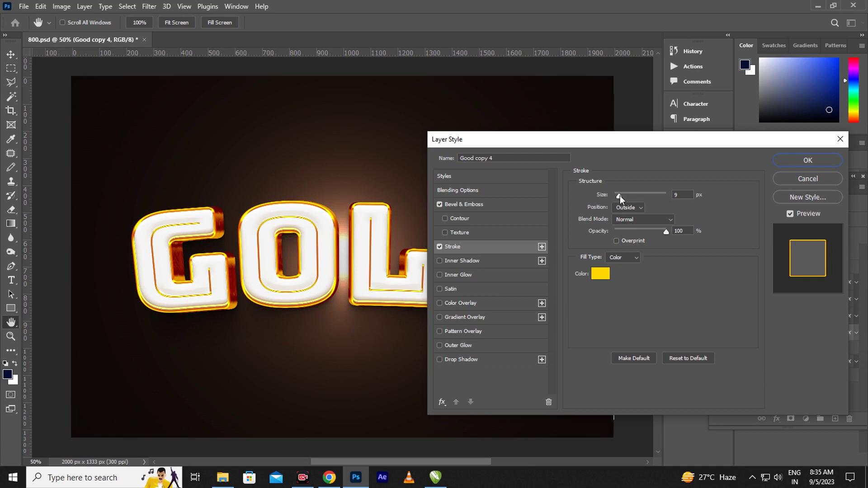
left_click_drag(620, 195, 617, 197)
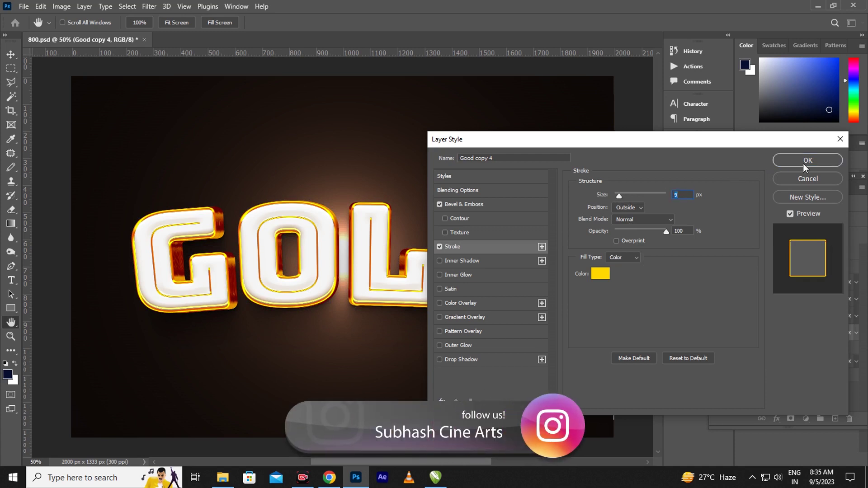
left_click(803, 164)
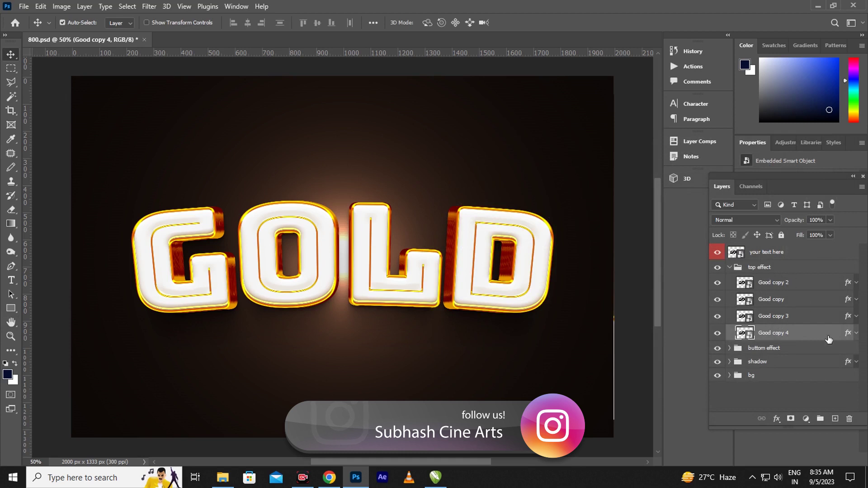
left_click(728, 349)
left_click(849, 365)
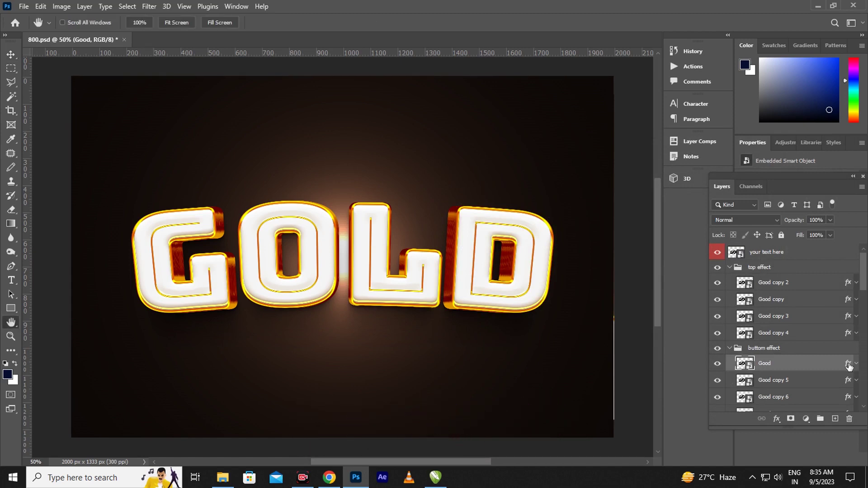
- Reduce the Good layer's Bevel & Emboss size to 32 px
double_click(849, 364)
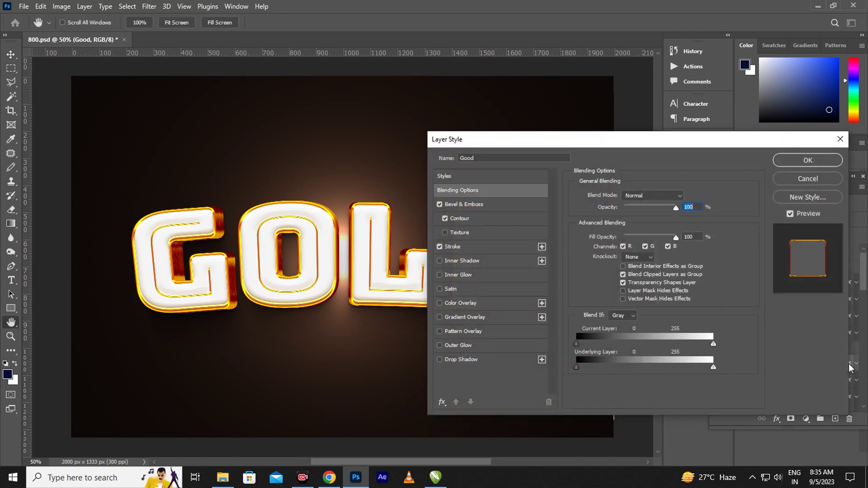
left_click(481, 206)
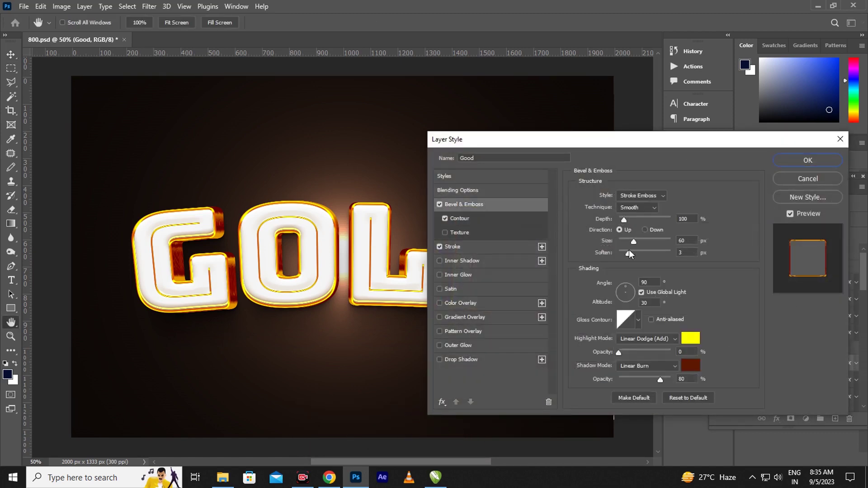
left_click_drag(633, 243, 628, 242)
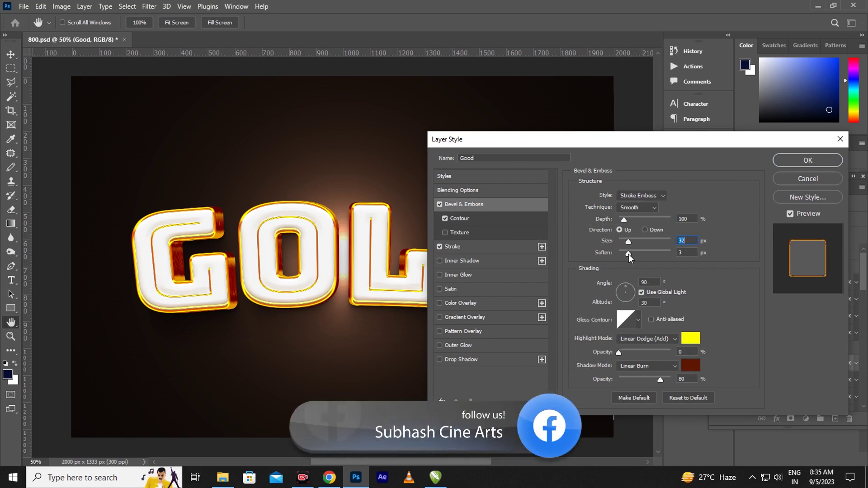
left_click(629, 253)
- Thin the Good layer's stroke to 6 px, recolour it e79902, and apply
left_click(490, 246)
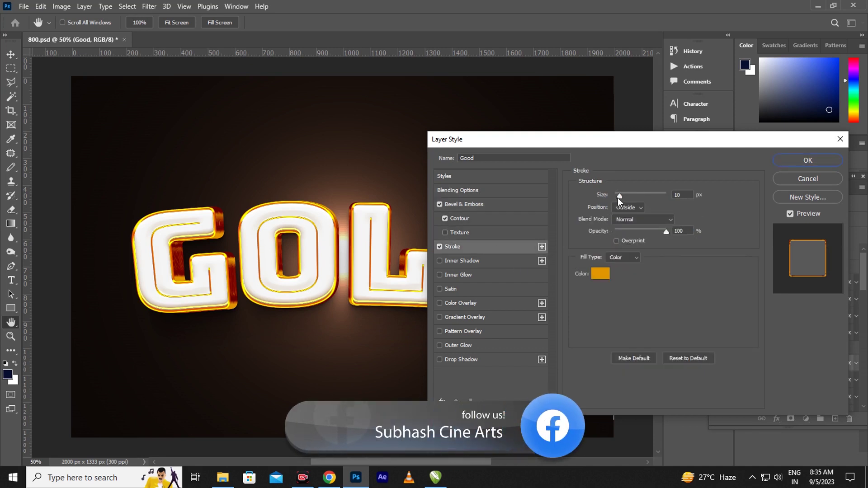
left_click_drag(618, 197, 617, 198)
left_click(620, 197)
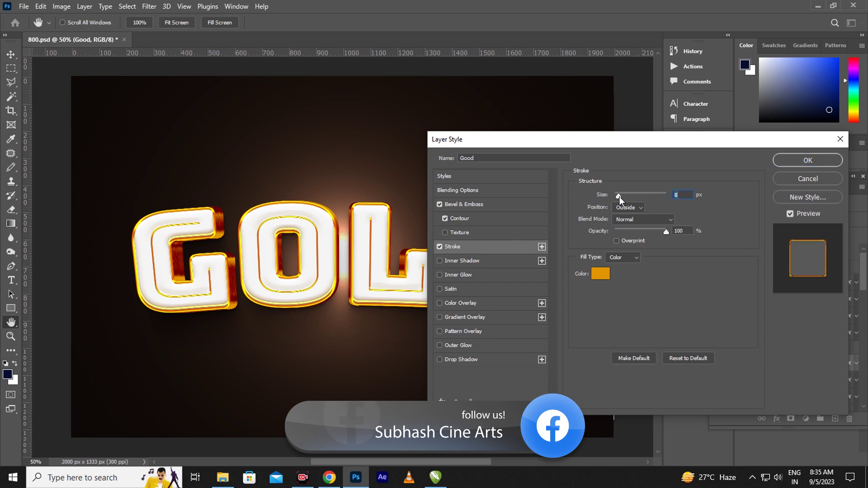
left_click(600, 275)
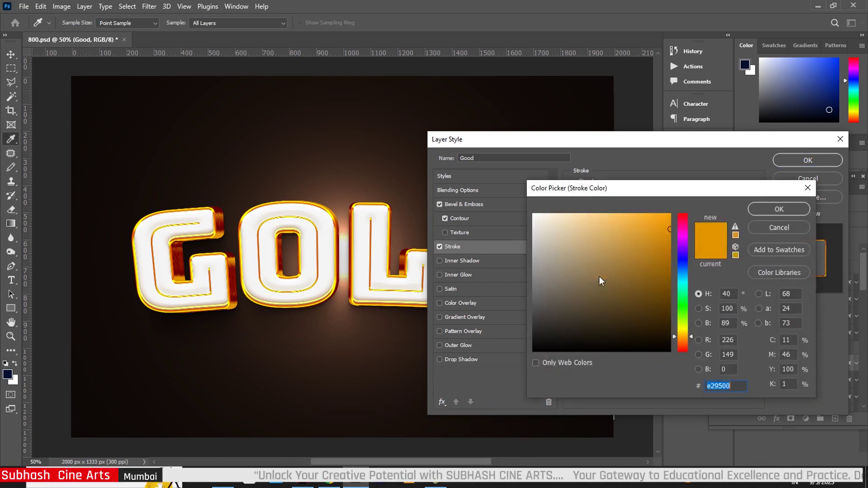
left_click(669, 227)
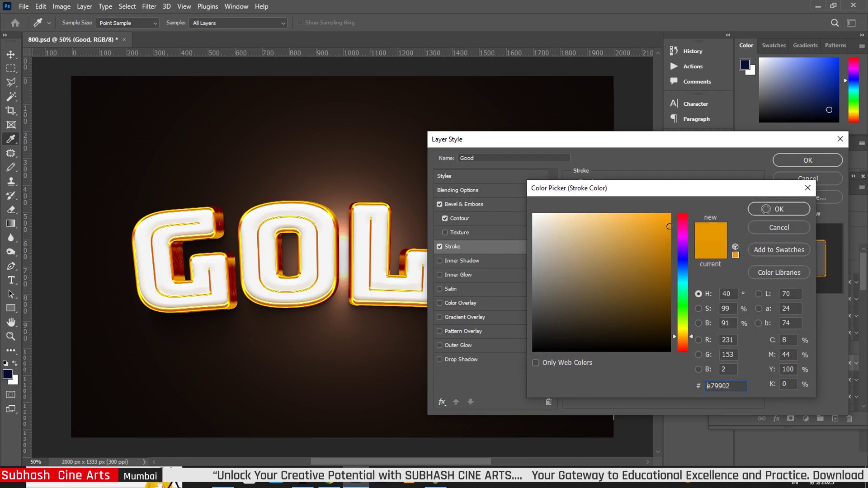
left_click(778, 211)
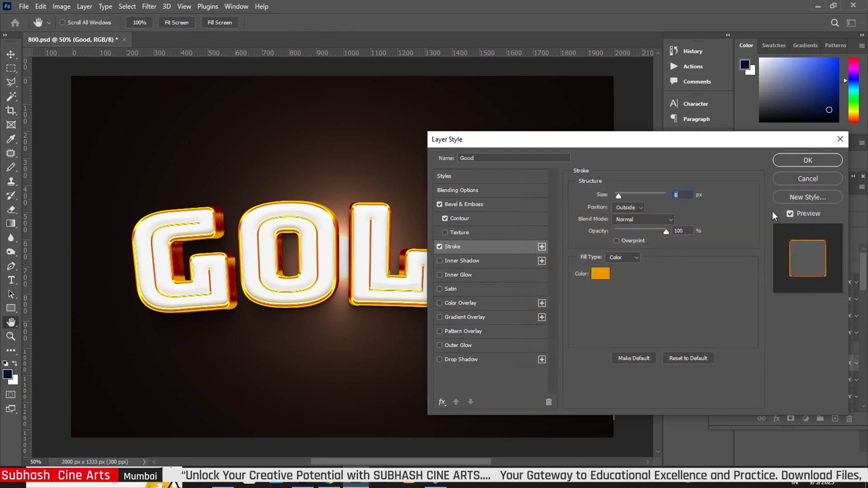
left_click(808, 160)
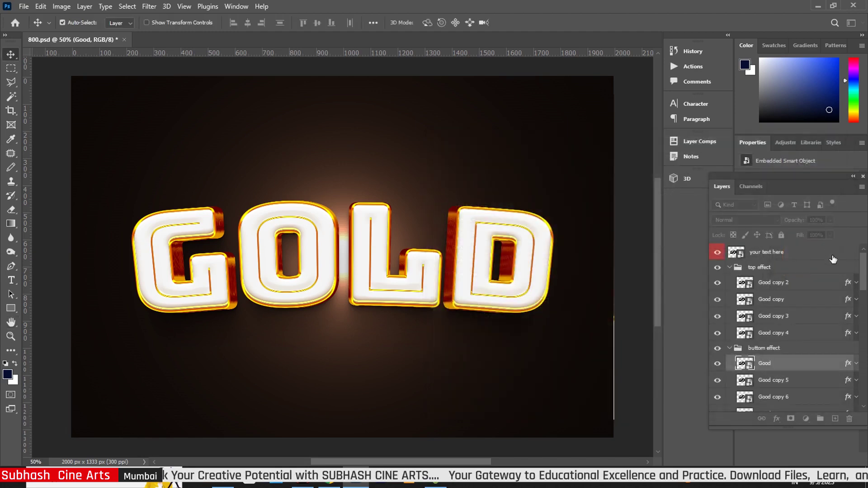
- Set Good copy 5's bevel to 178% depth, 62 px size and 9% highlight opacity
scroll(863, 279, "down", 5)
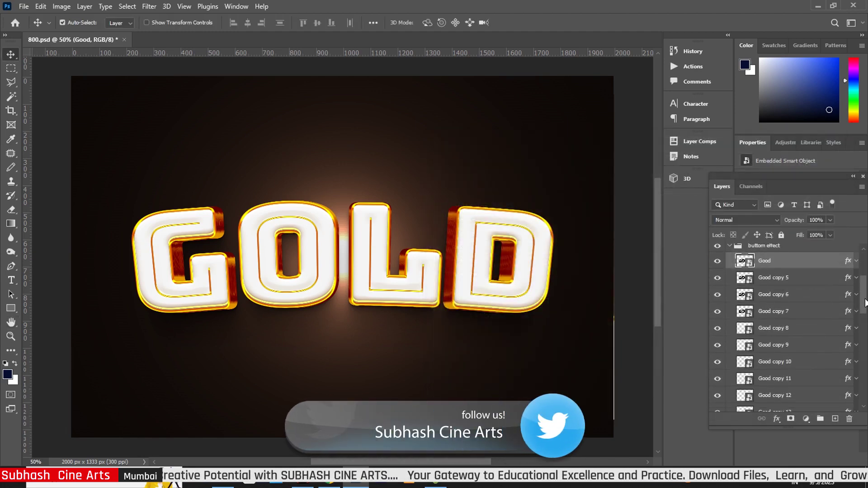
left_click(847, 278)
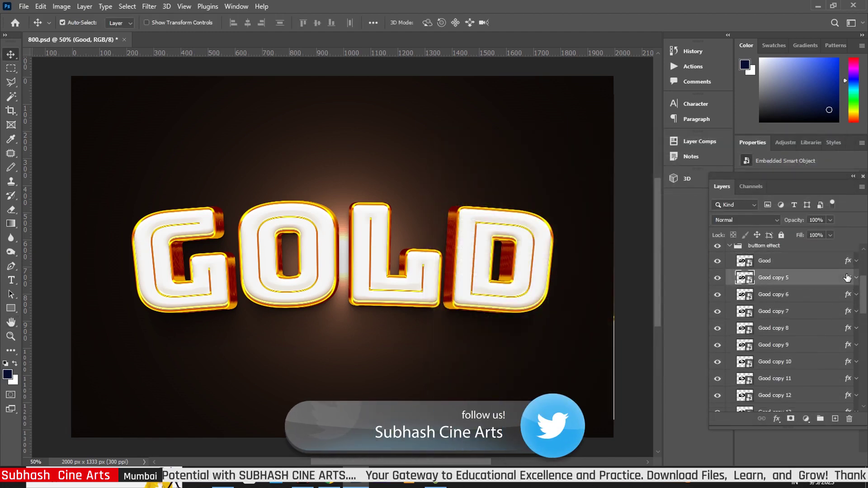
double_click(847, 277)
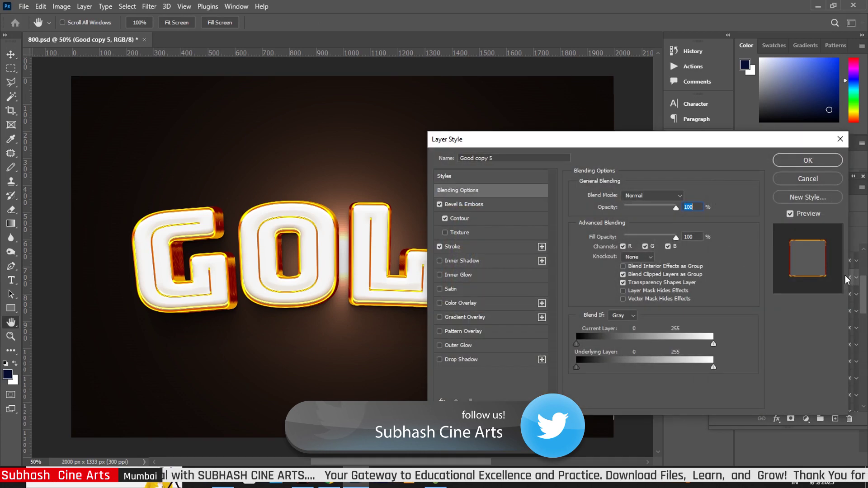
left_click(488, 204)
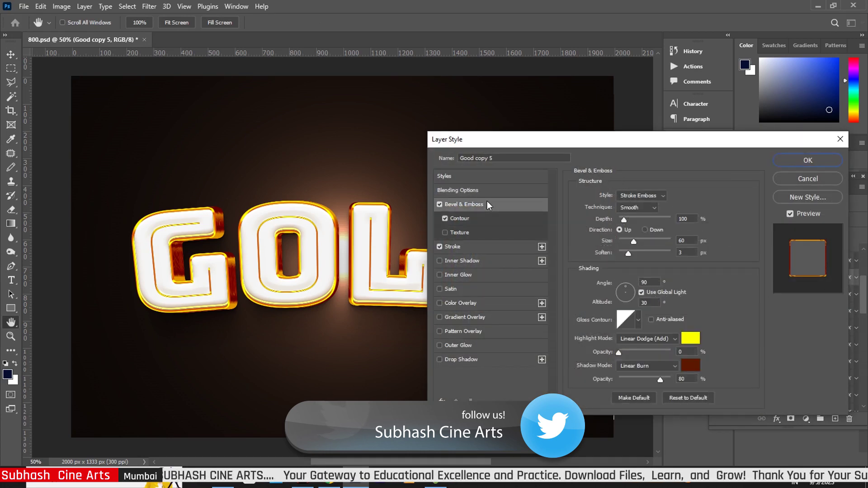
left_click_drag(623, 221, 628, 220)
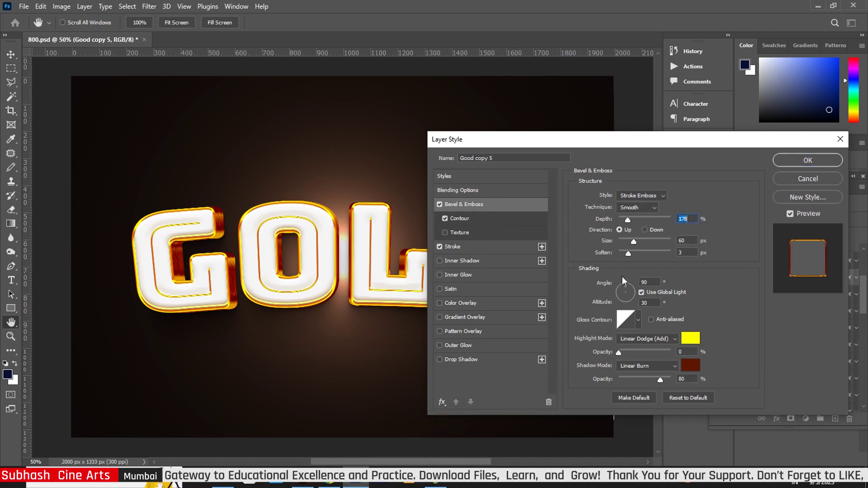
left_click(635, 241)
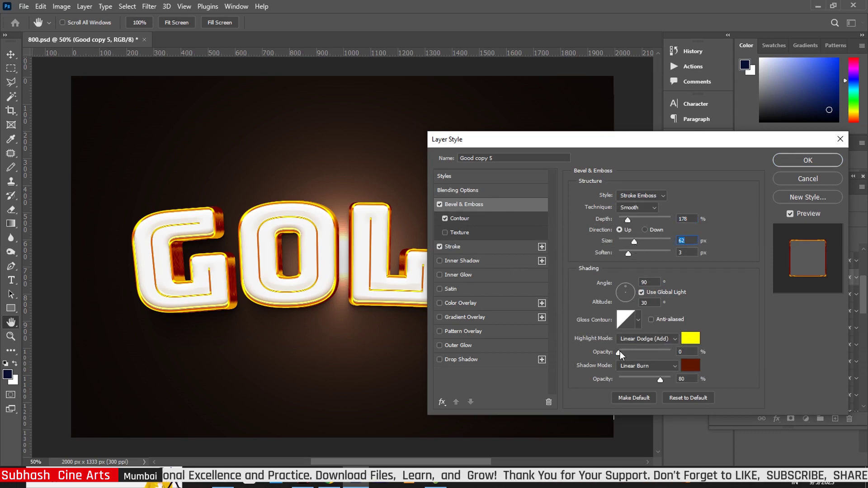
left_click_drag(618, 353, 624, 354)
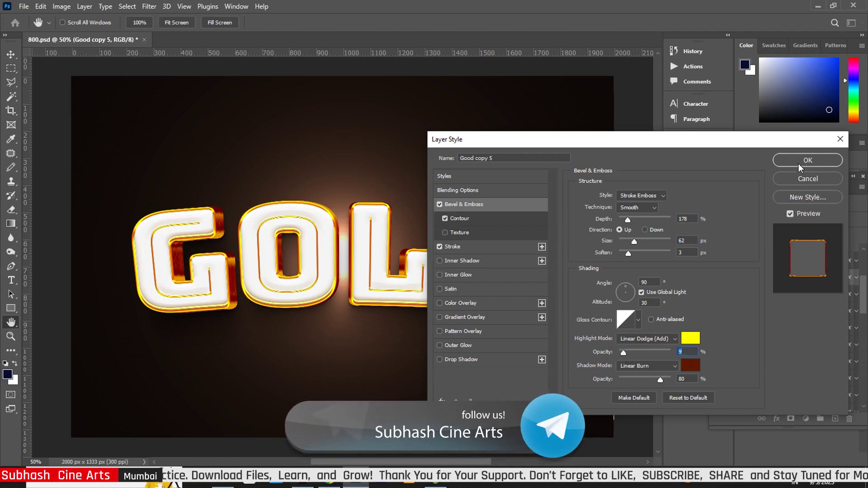
- Deepen Good copy 5's stroke colour to orange de9303
left_click(467, 244)
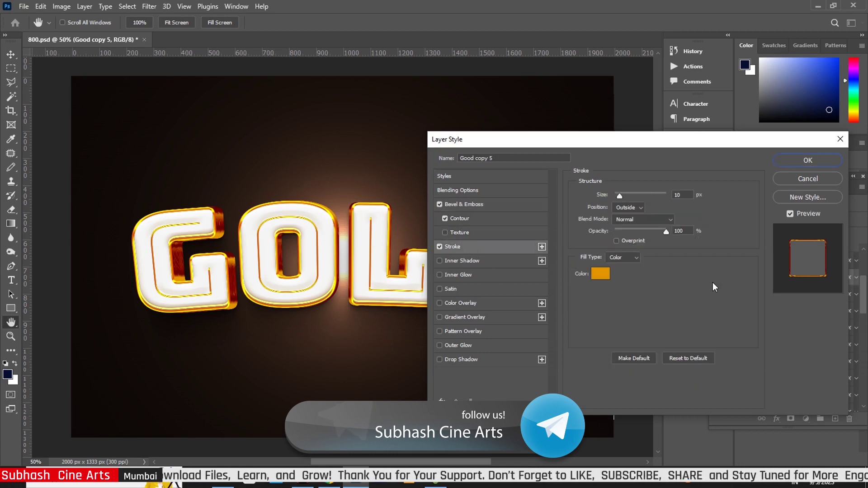
left_click(606, 275)
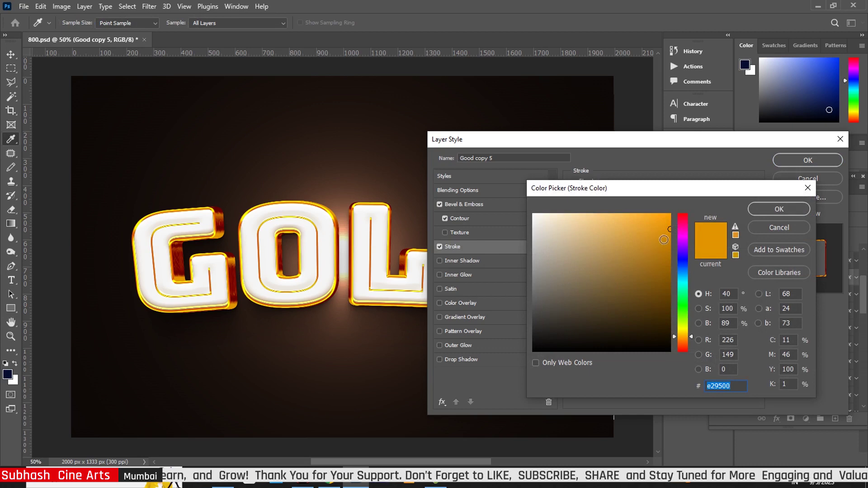
left_click(668, 231)
left_click(776, 211)
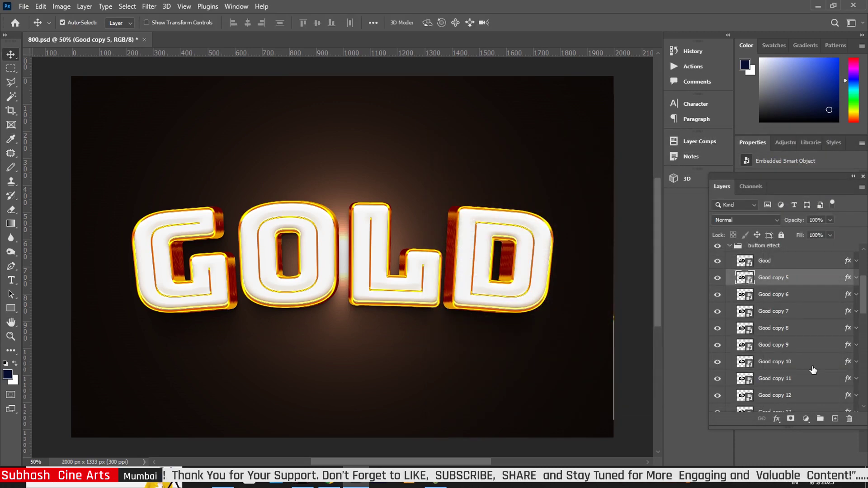
left_click(847, 295)
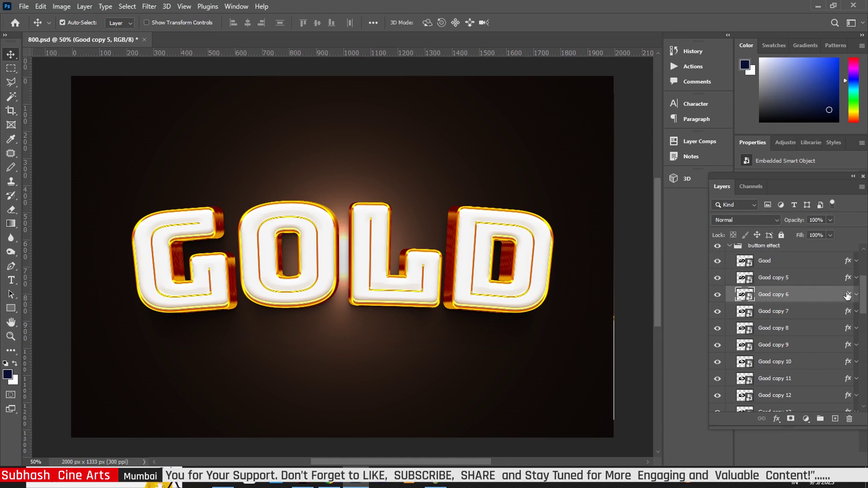
- Set Good copy 6's bevel to 84% depth, 68 px size, 4 px soften, 3% highlight, and apply
double_click(847, 295)
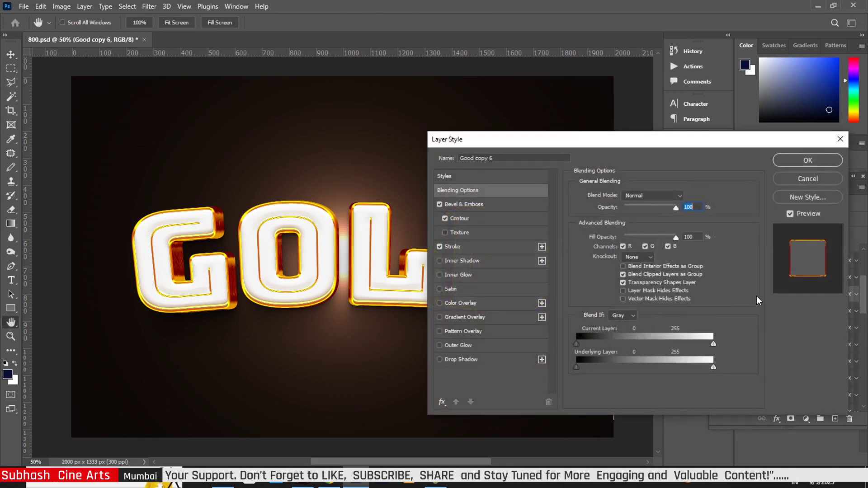
left_click(470, 205)
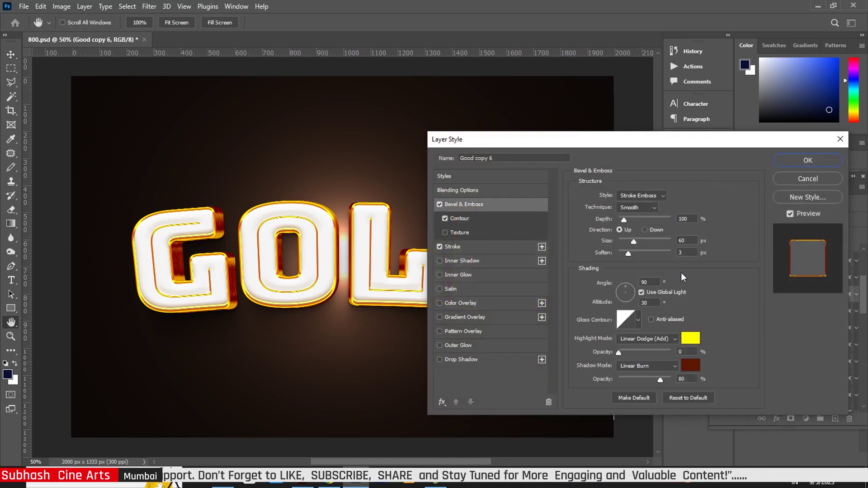
left_click(636, 243)
left_click_drag(622, 219, 624, 219)
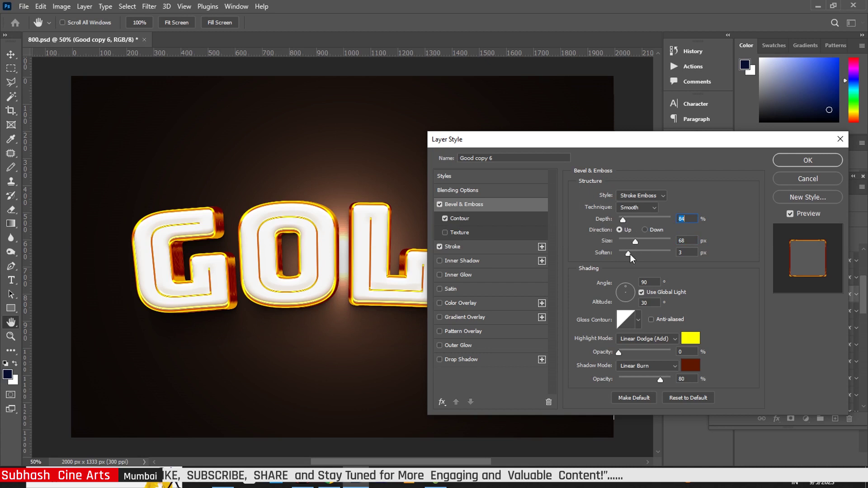
left_click_drag(630, 254, 631, 254)
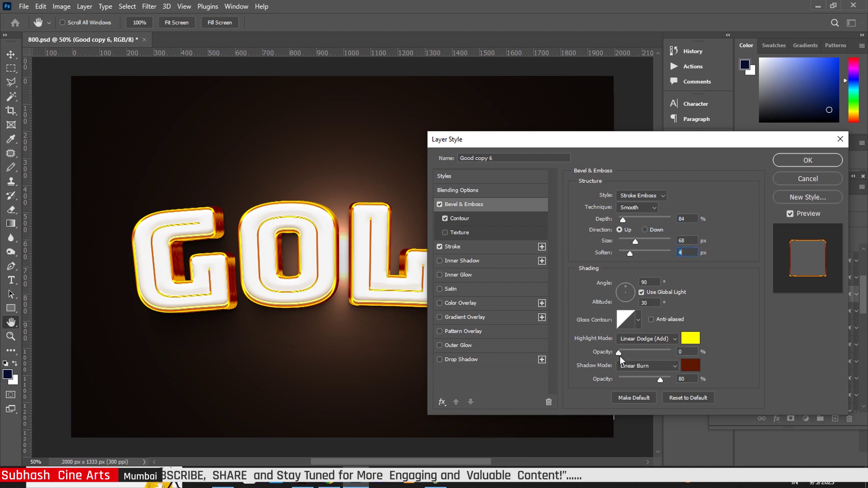
left_click(620, 352)
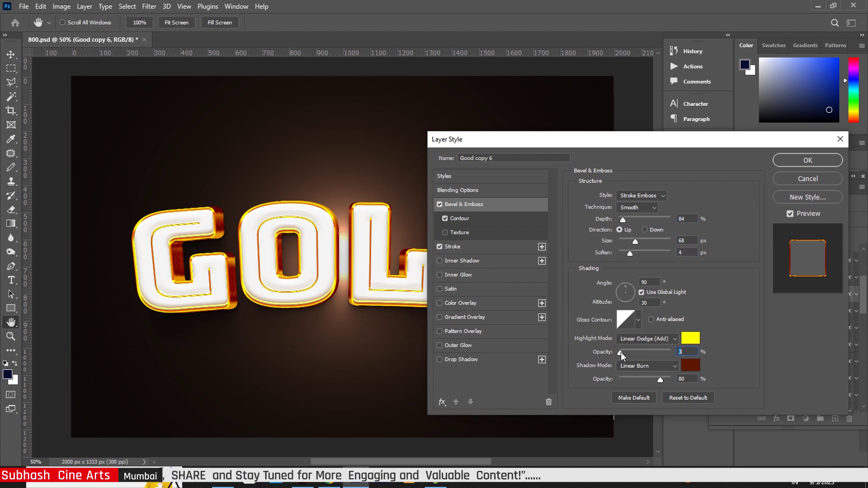
left_click(807, 161)
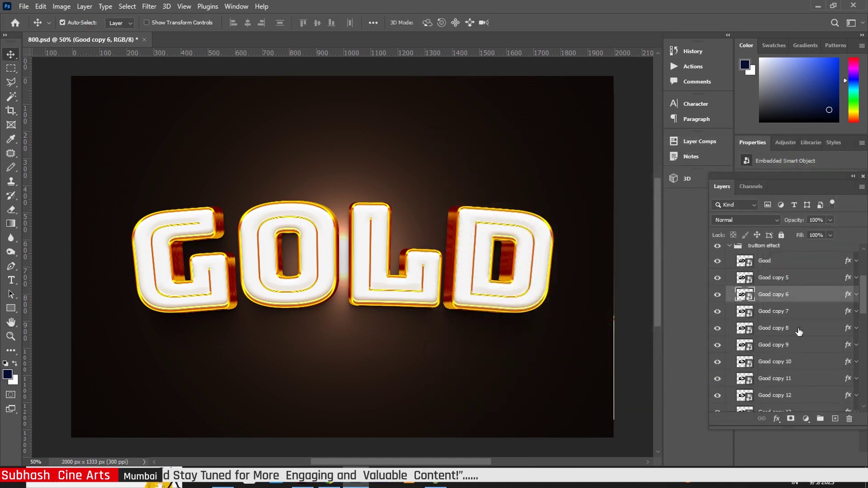
left_click(845, 315)
- Shrink Good copy 7's bevel to 24 px with 78% shadow opacity, and open its stroke colour picker
key("h")
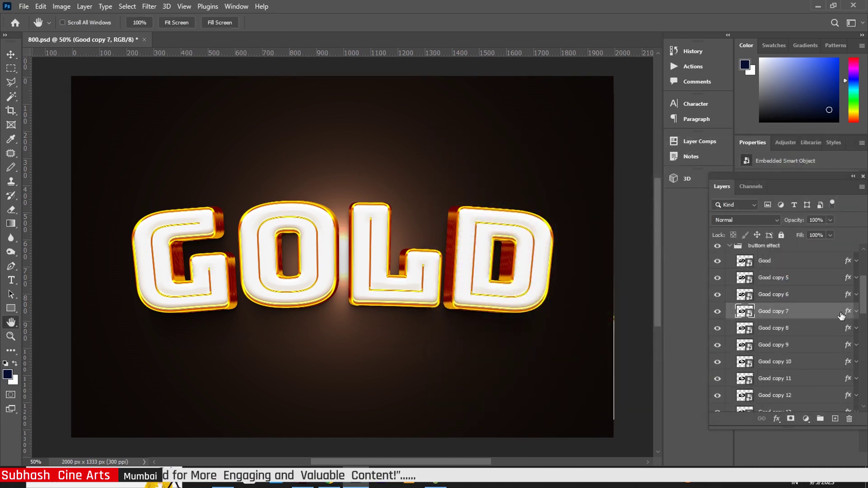
double_click(843, 315)
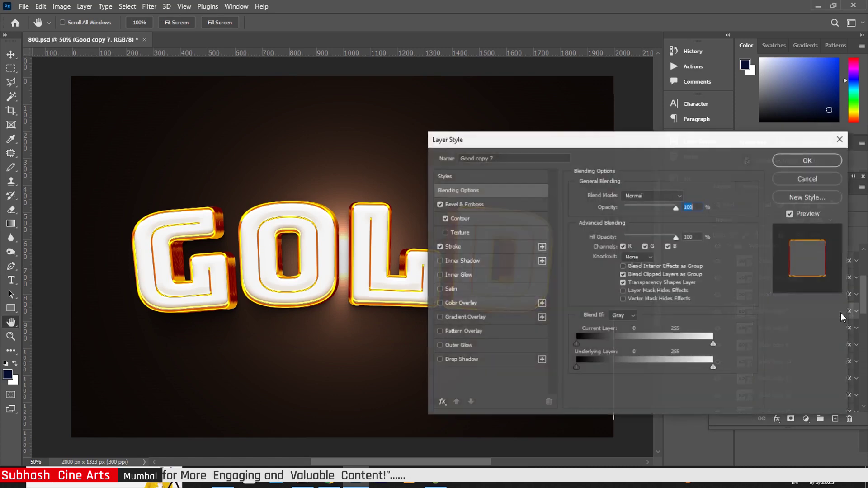
left_click(478, 207)
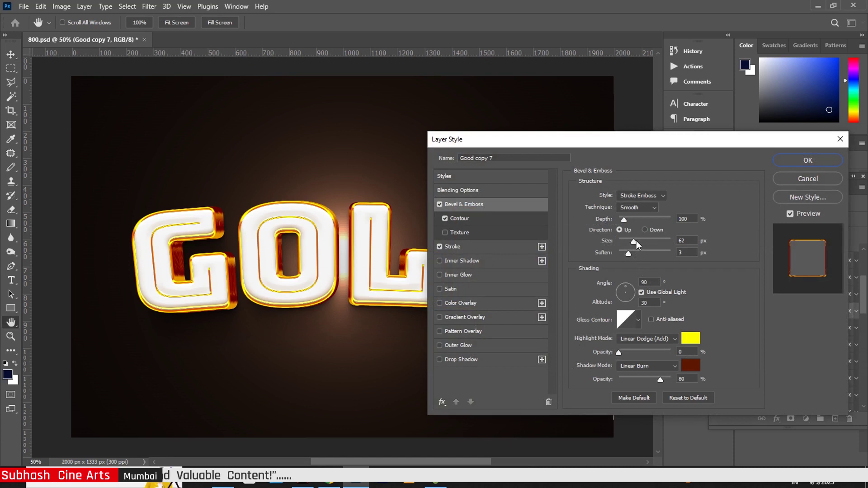
left_click_drag(634, 240, 629, 245)
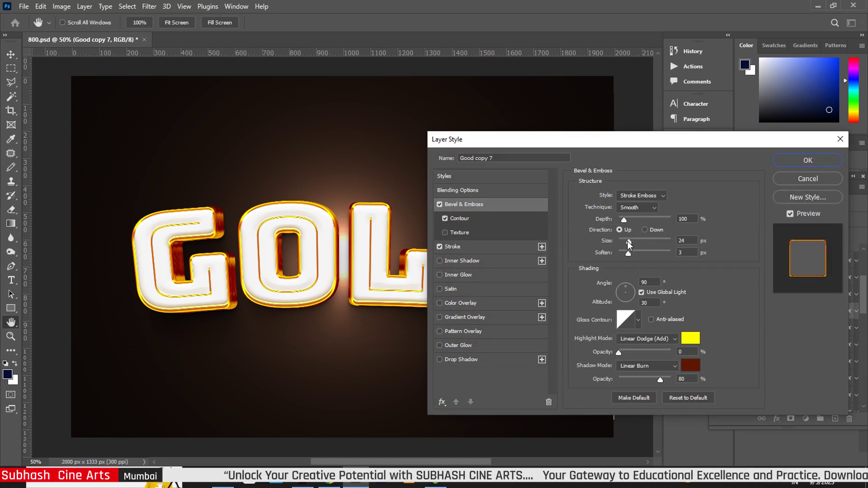
left_click(627, 240)
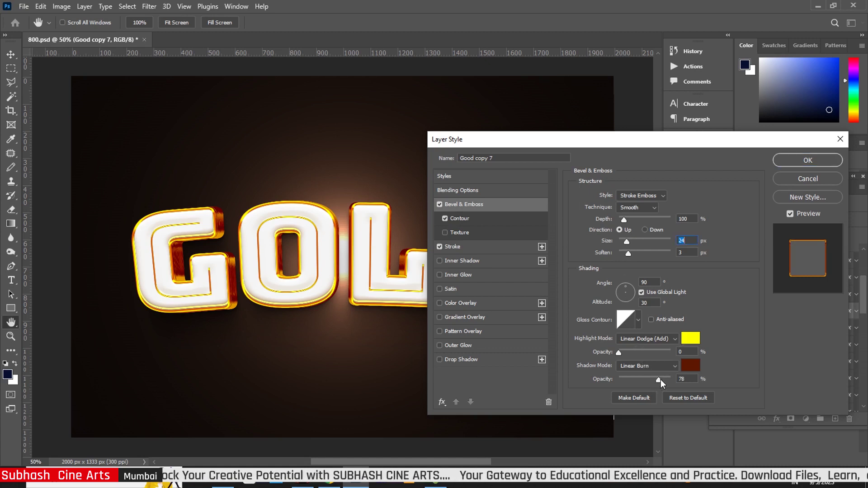
left_click(479, 245)
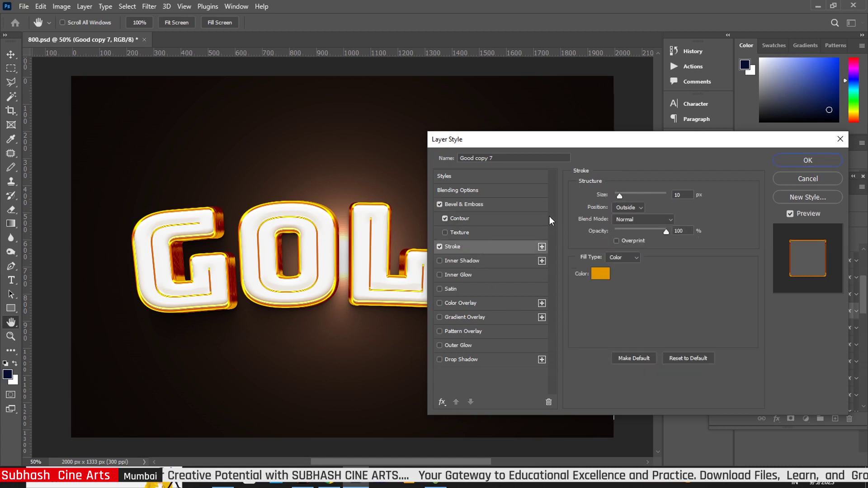
left_click(601, 273)
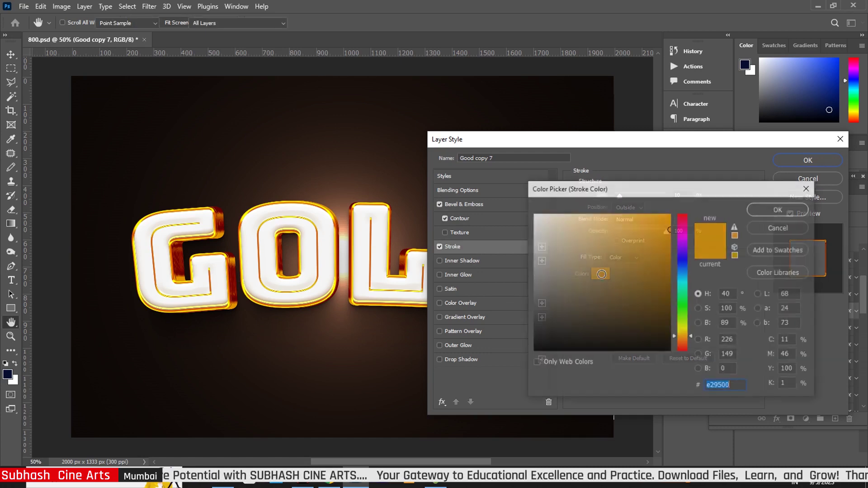
- Apply Good copy 7's new stroke colour, then cut Good copy 8's bevel size from 60 to 32 px
left_click(761, 207)
left_click(809, 161)
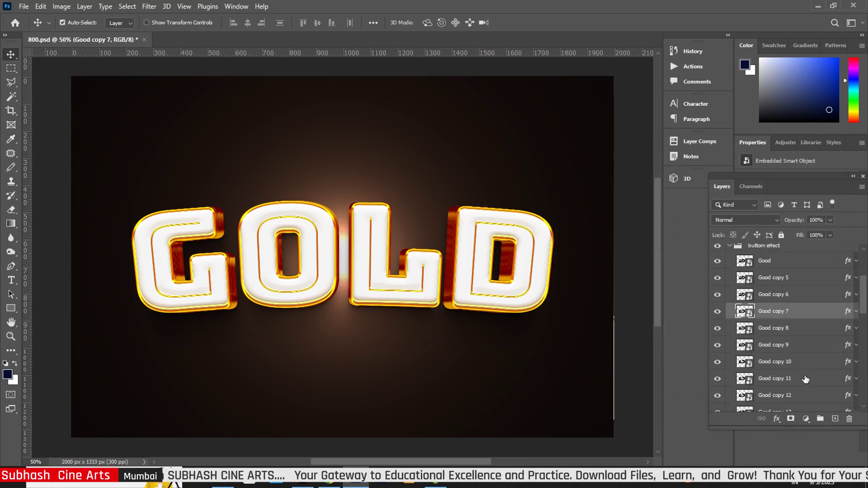
left_click(844, 329)
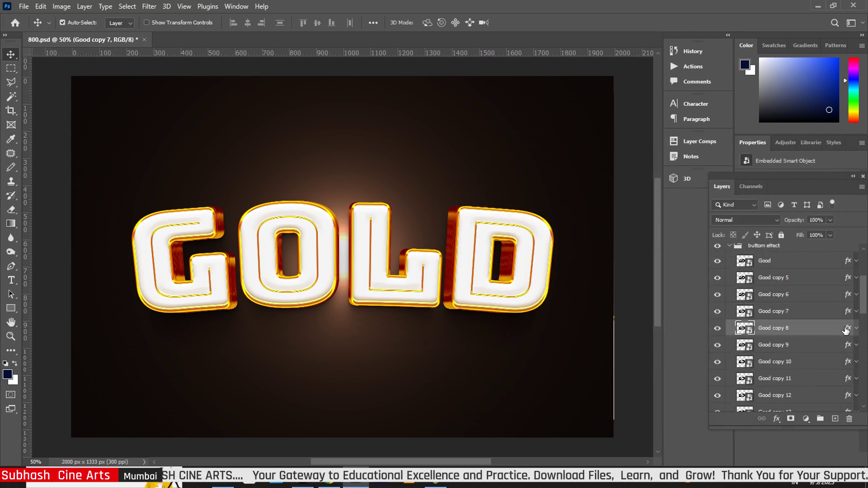
key("h")
double_click(844, 329)
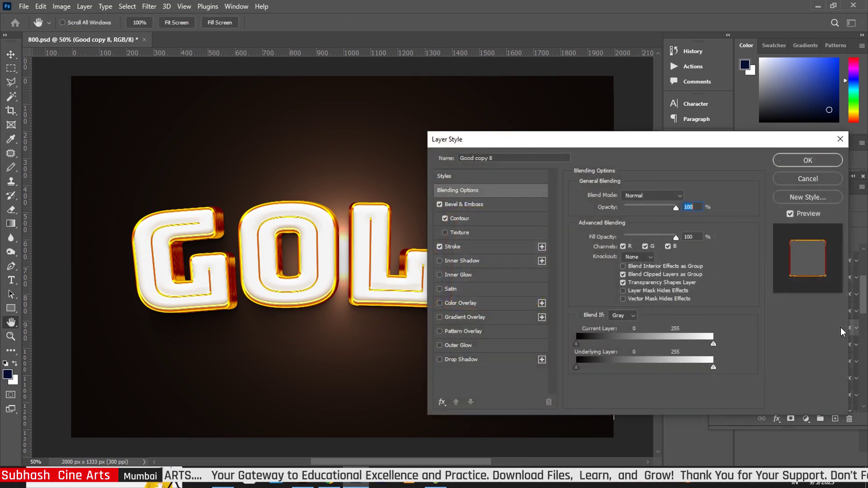
left_click(498, 205)
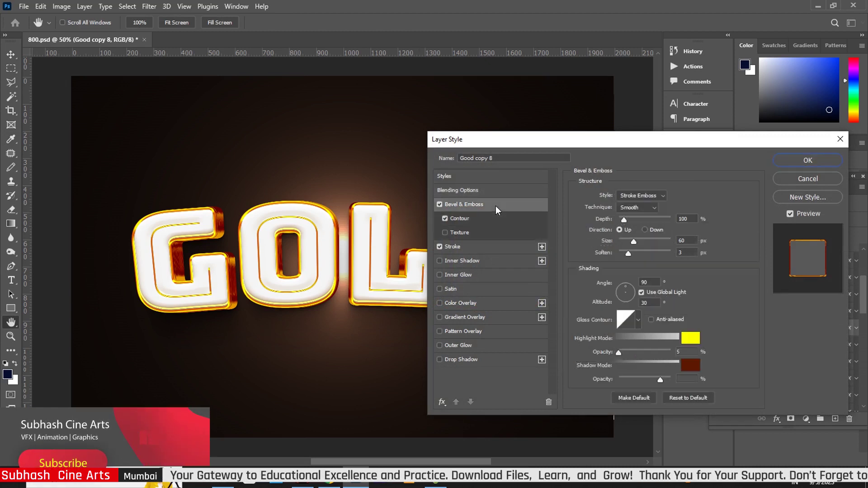
left_click_drag(634, 242, 628, 243)
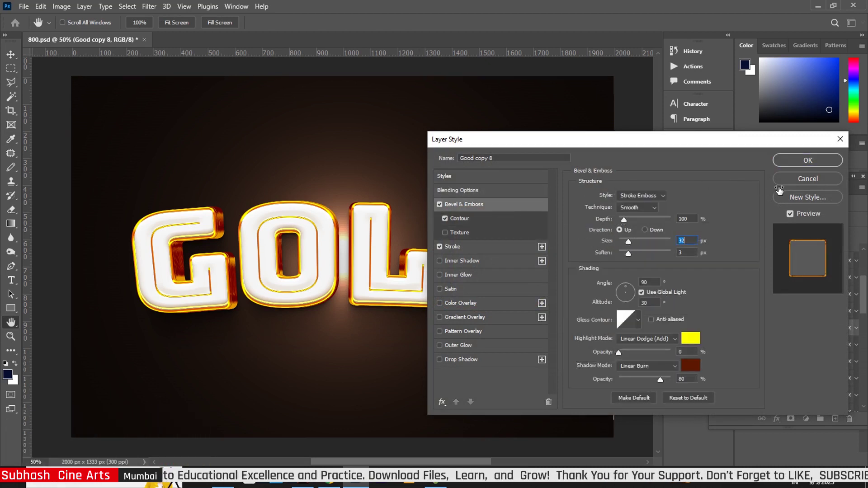
left_click(805, 161)
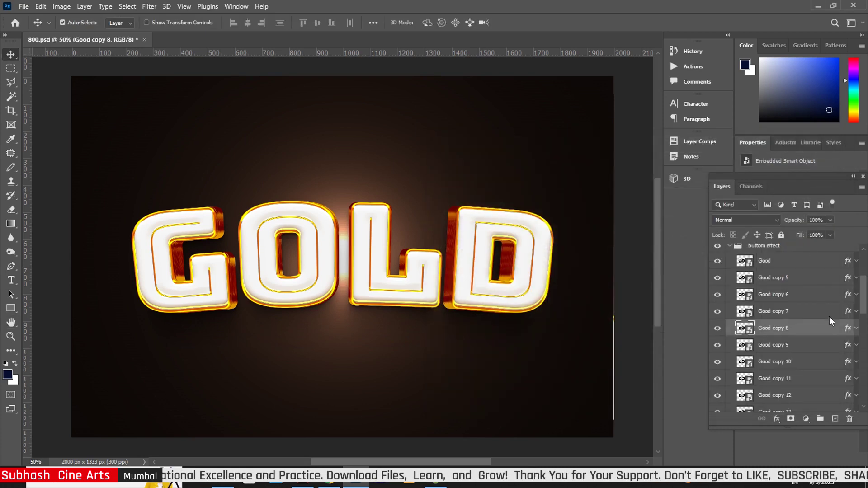
scroll(861, 290, "up", 3)
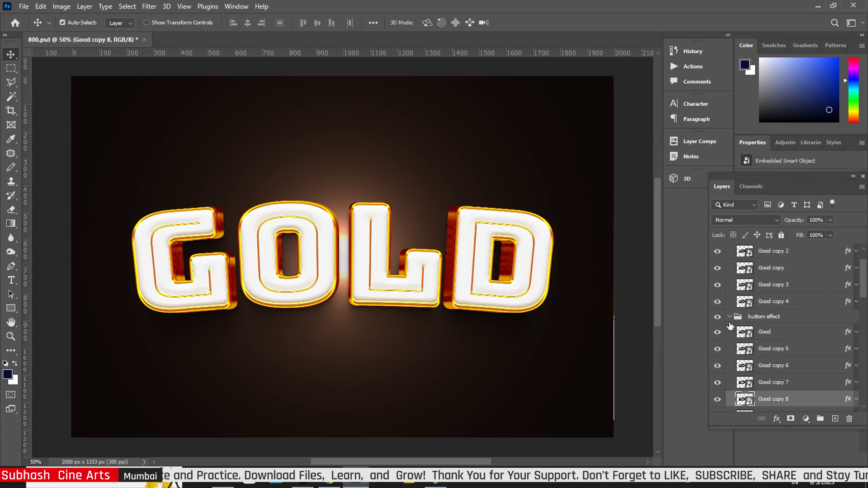
- In the shadow group, raise Good copy 35's bevel depth to 126% and enable Drop Shadow
left_click(730, 318)
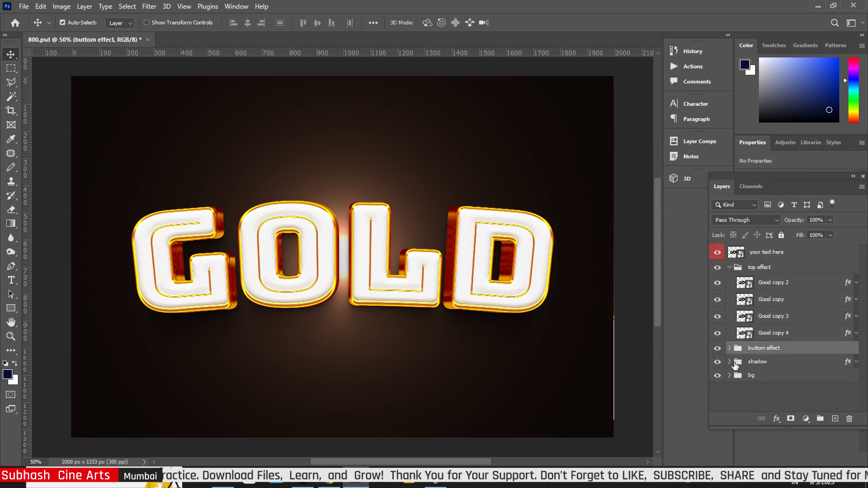
left_click(729, 362)
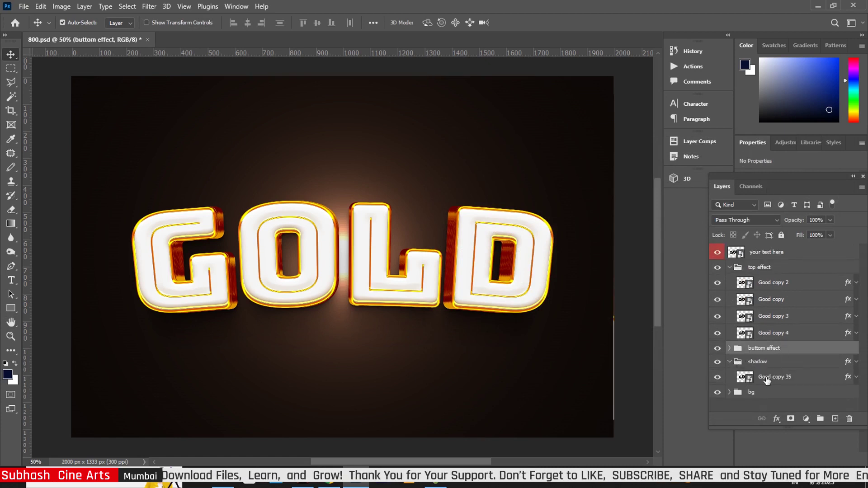
left_click(846, 383)
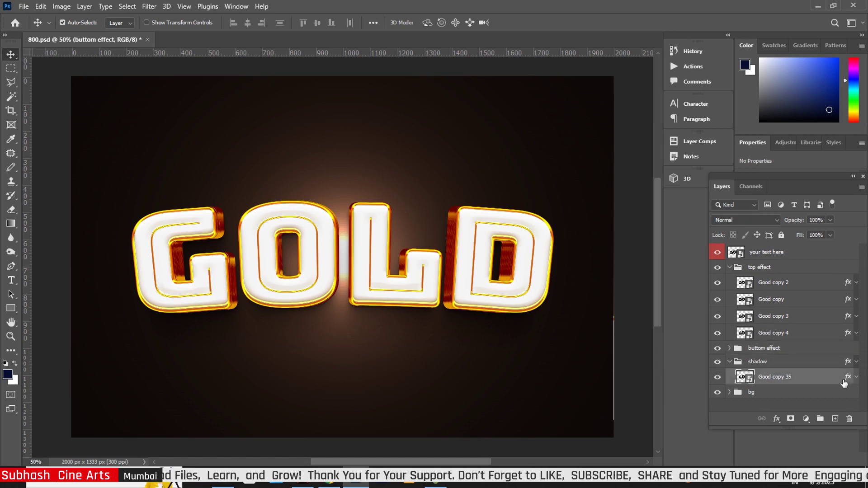
double_click(844, 383)
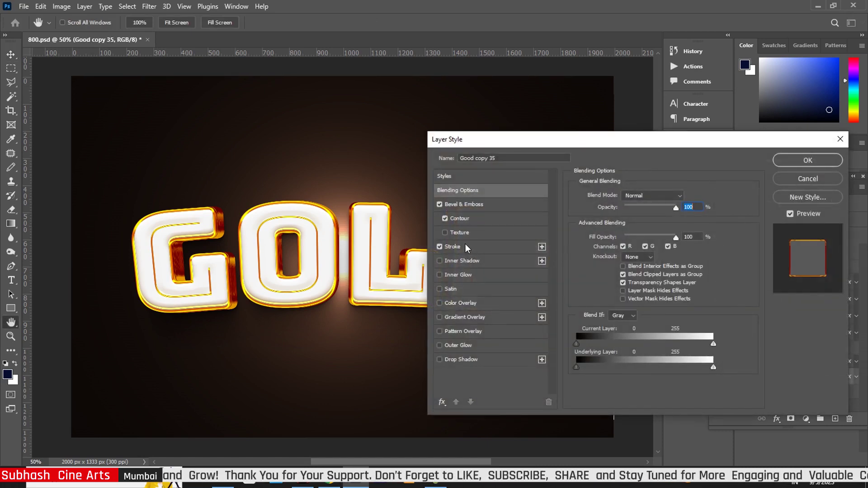
left_click(486, 206)
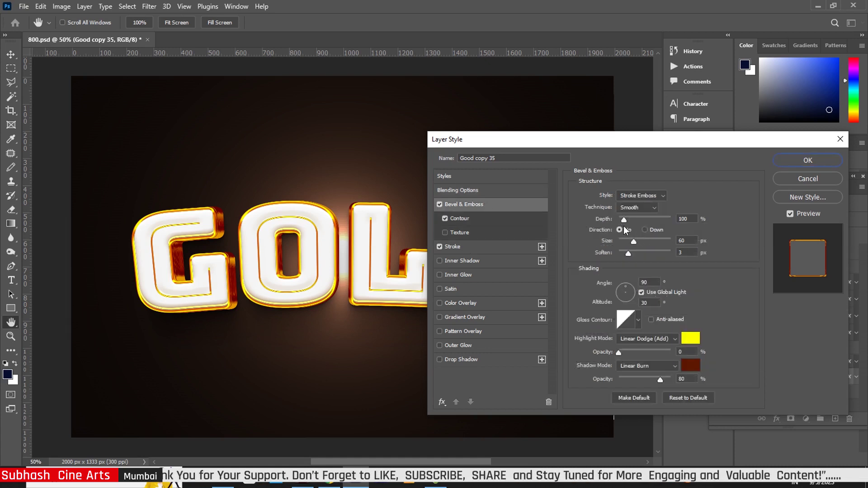
left_click_drag(623, 220, 626, 220)
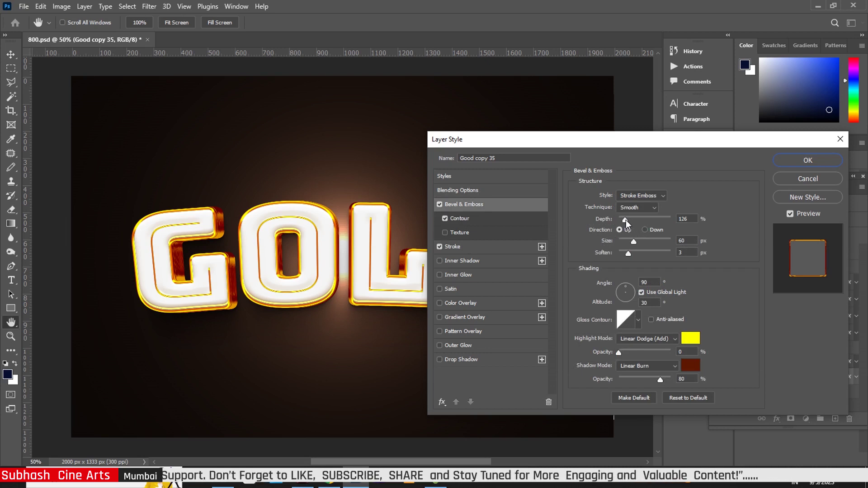
left_click(626, 220)
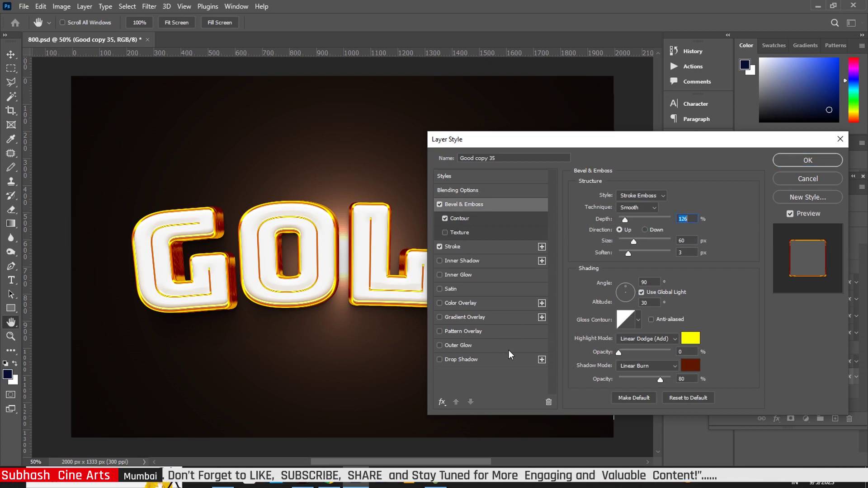
left_click(439, 359)
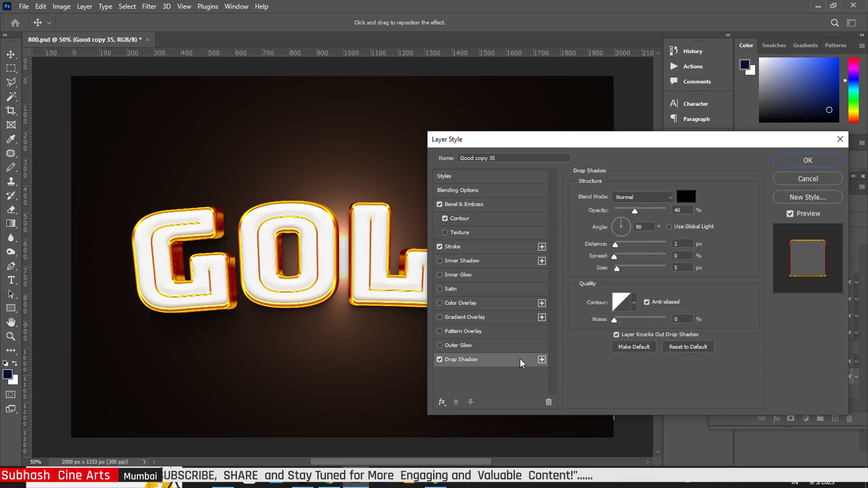
- Increase the drop shadow's distance, widen its spread to 20%, and enlarge its size
left_click_drag(616, 248, 622, 249)
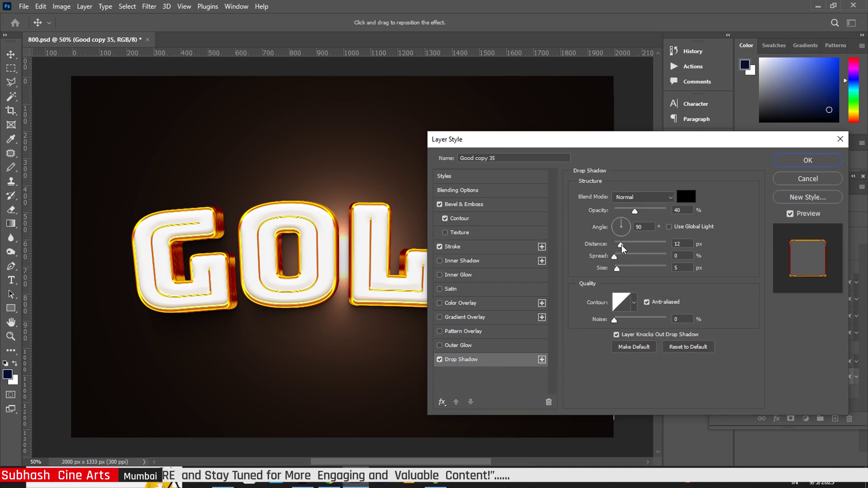
left_click(622, 248)
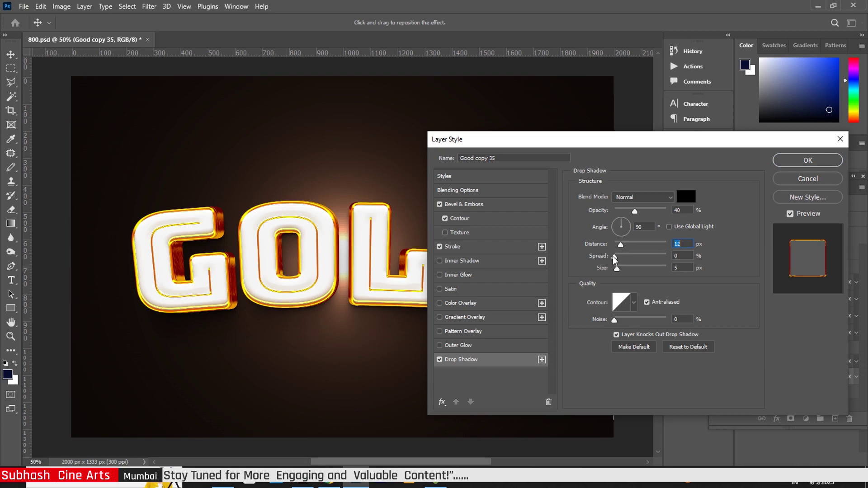
left_click_drag(615, 258, 626, 259)
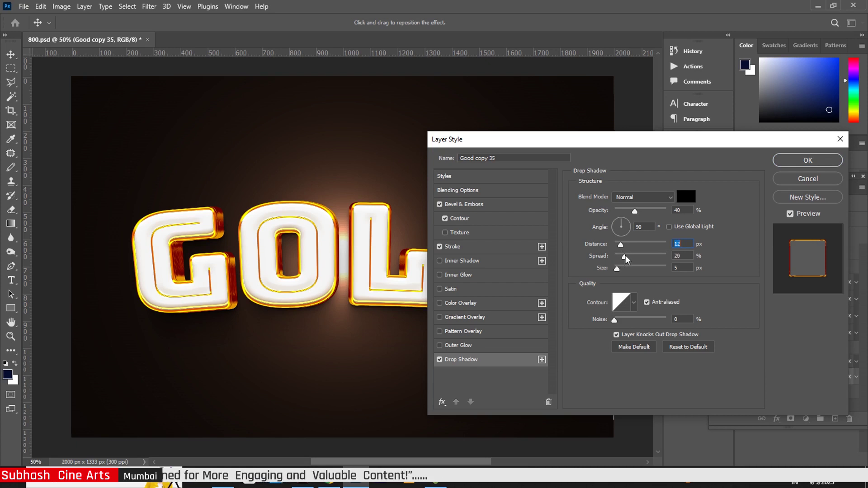
left_click_drag(617, 268, 631, 253)
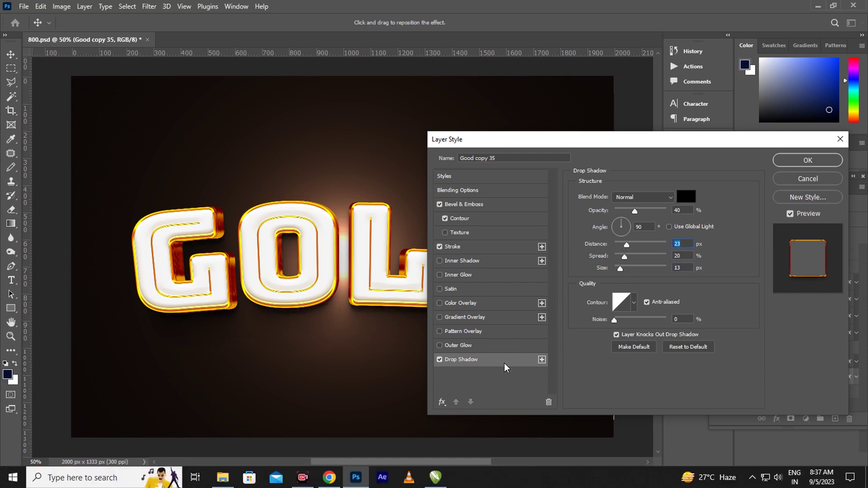
- Add another drop shadow sized 35 px and apply the layer style
left_click(541, 360)
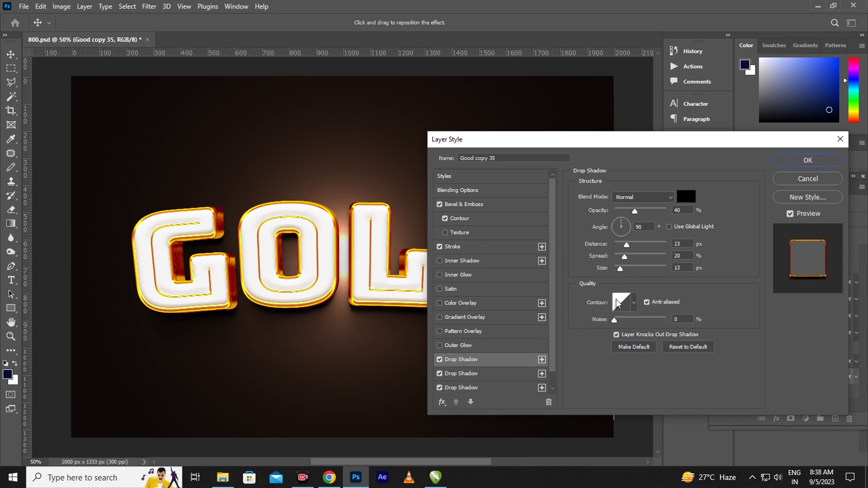
left_click_drag(620, 269, 626, 271)
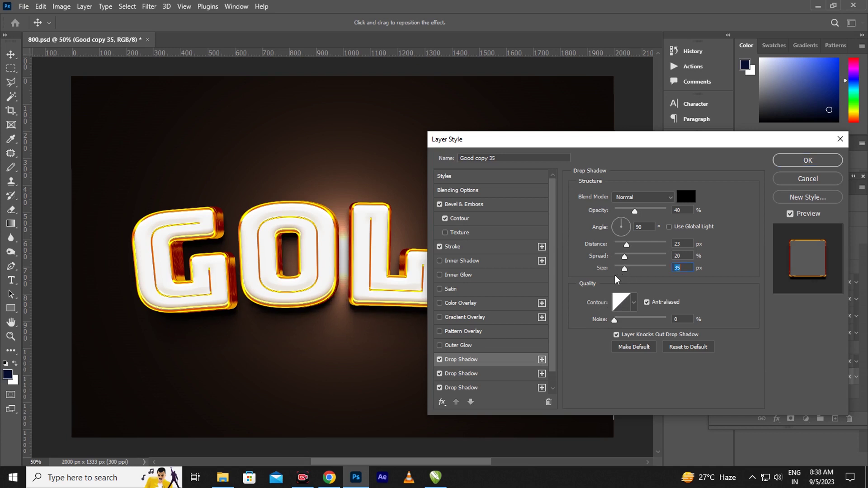
left_click(805, 166)
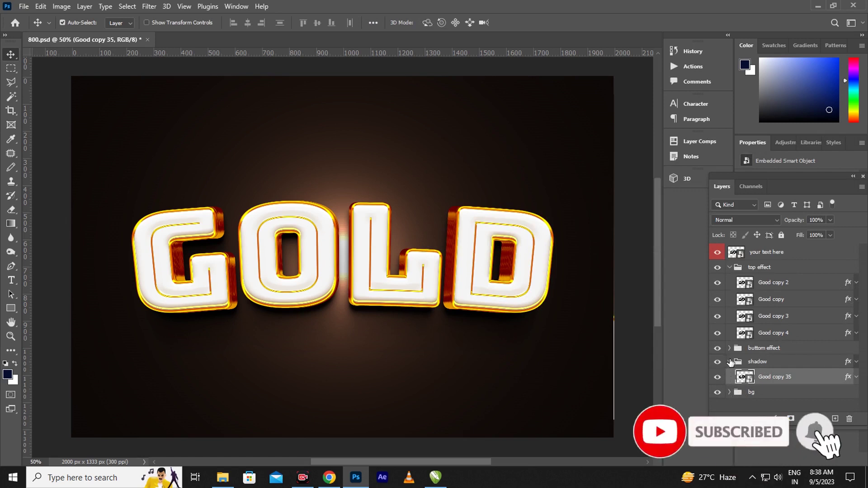
- In the bg group, change Color Fill 1 to dark brown 1e0d03
left_click(729, 348)
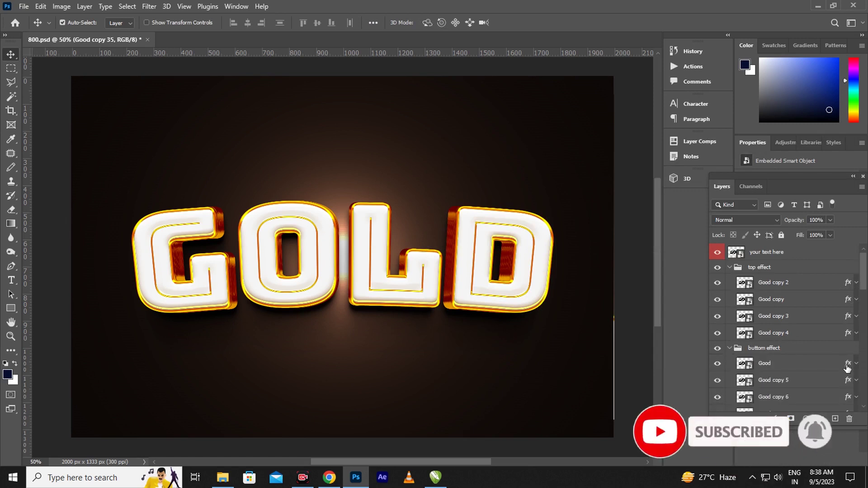
left_click(729, 349)
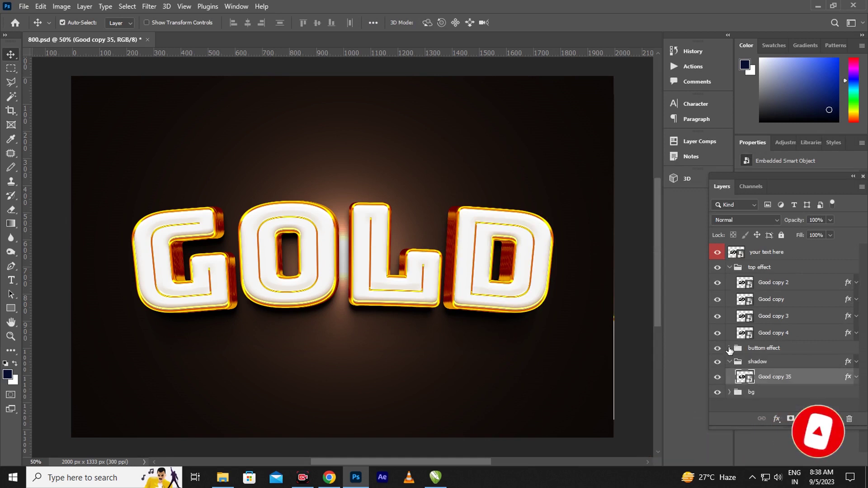
left_click(729, 392)
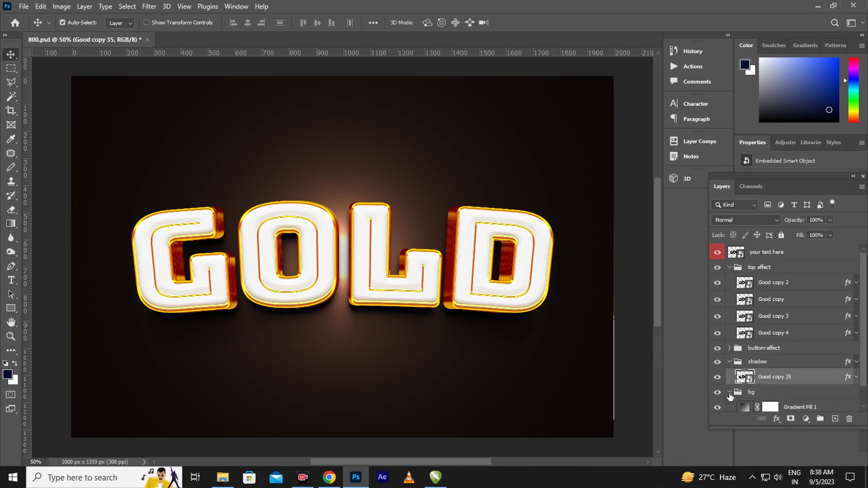
left_click_drag(860, 368, 864, 393)
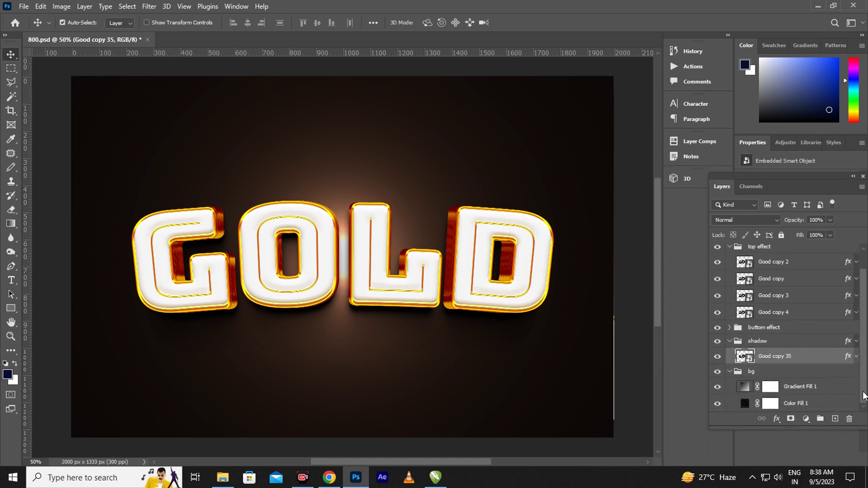
double_click(745, 405)
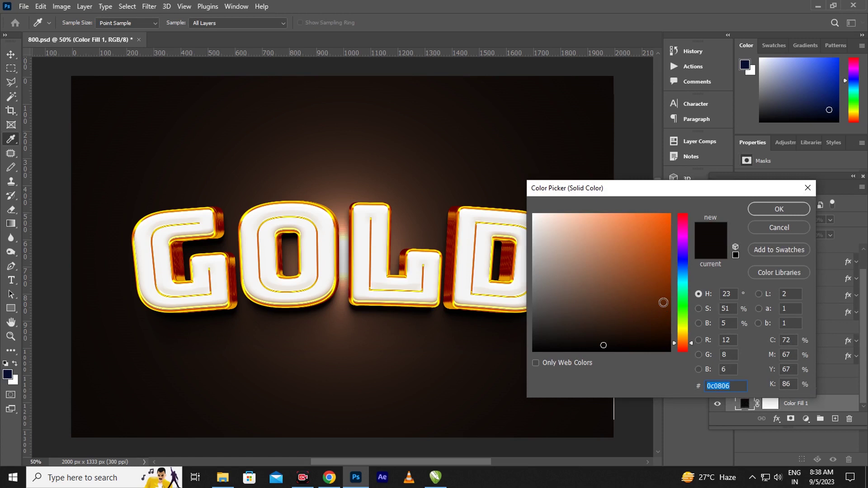
left_click(658, 311)
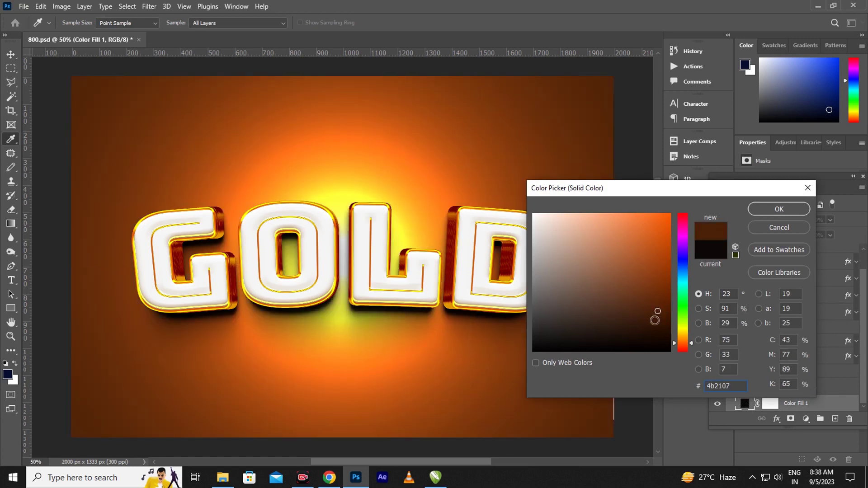
left_click(653, 325)
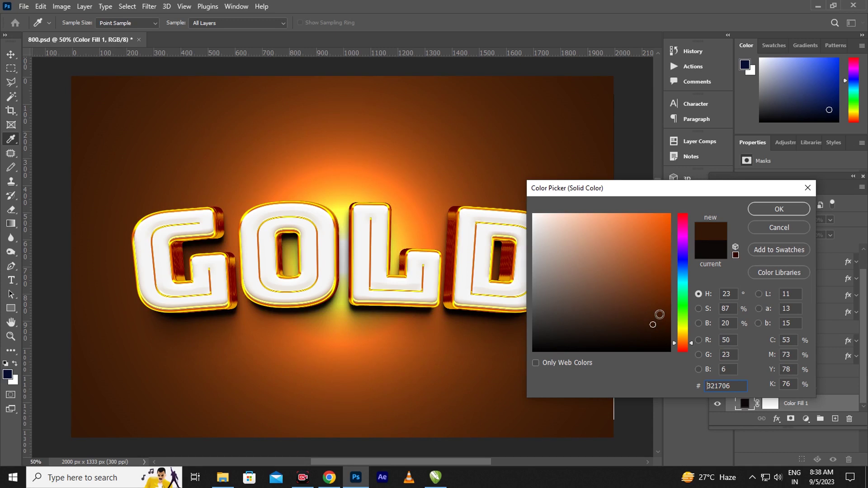
left_click(659, 336)
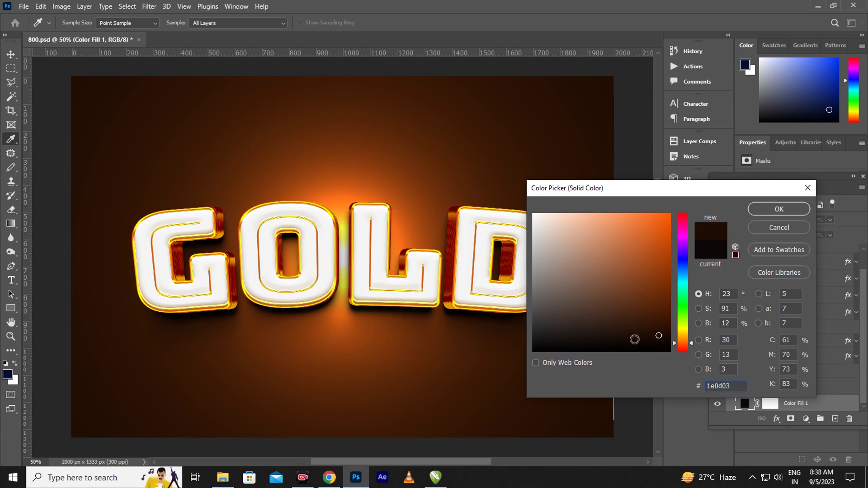
left_click(780, 209)
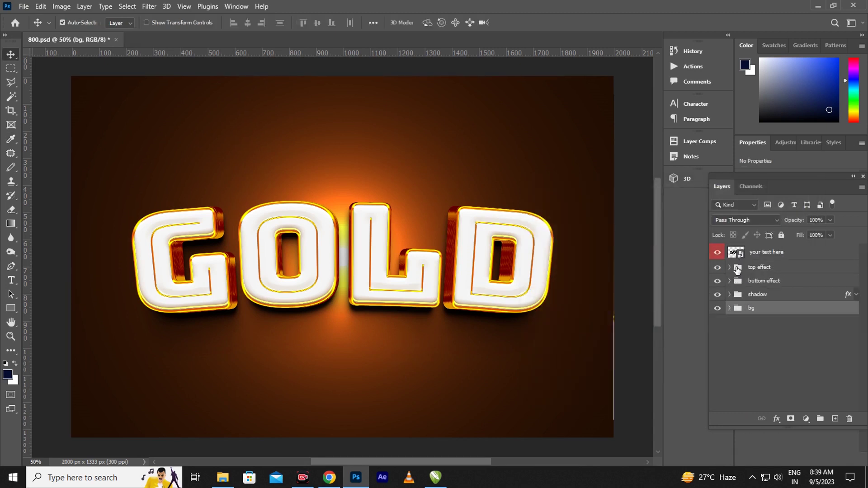
- Open the text smart object with GOLD in text editing, and copy the Hindi word सुभाष from Chrome
left_click(741, 253)
double_click(736, 252)
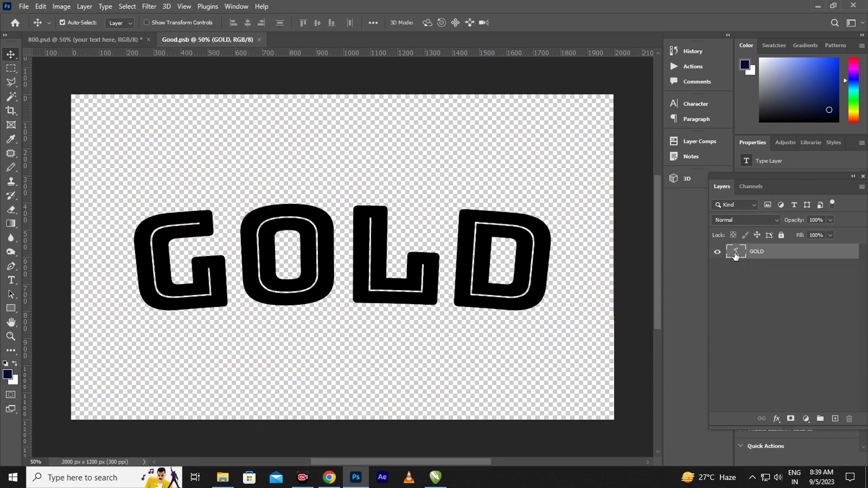
double_click(736, 253)
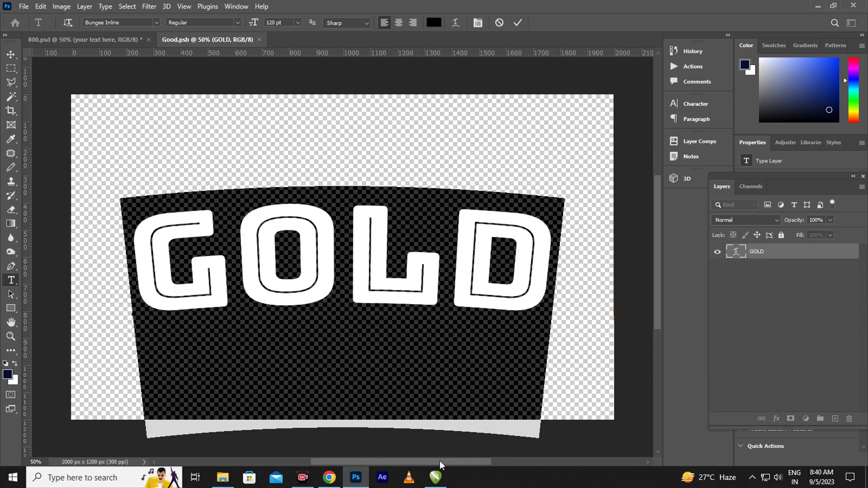
left_click(330, 477)
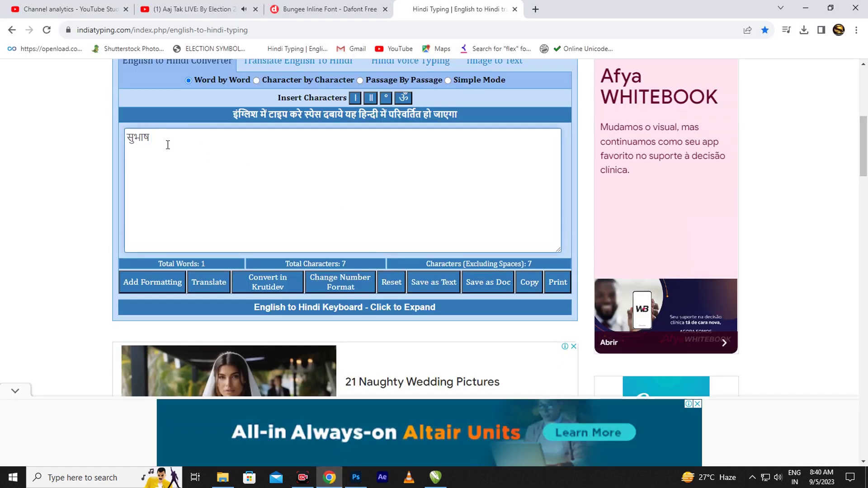
left_click_drag(168, 144, 100, 149)
key("ctrl+c")
left_click(356, 477)
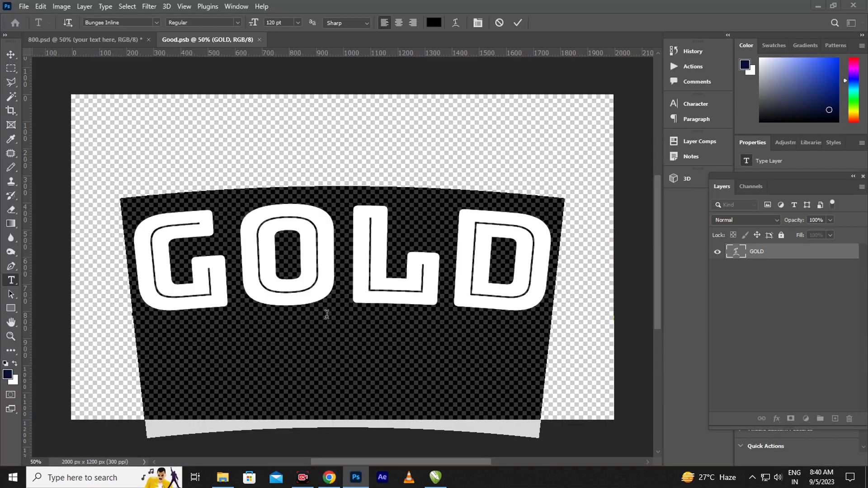
- Paste सुभाष over GOLD, commit it, and move the text up and right
key("ctrl")
key("ctrl+v")
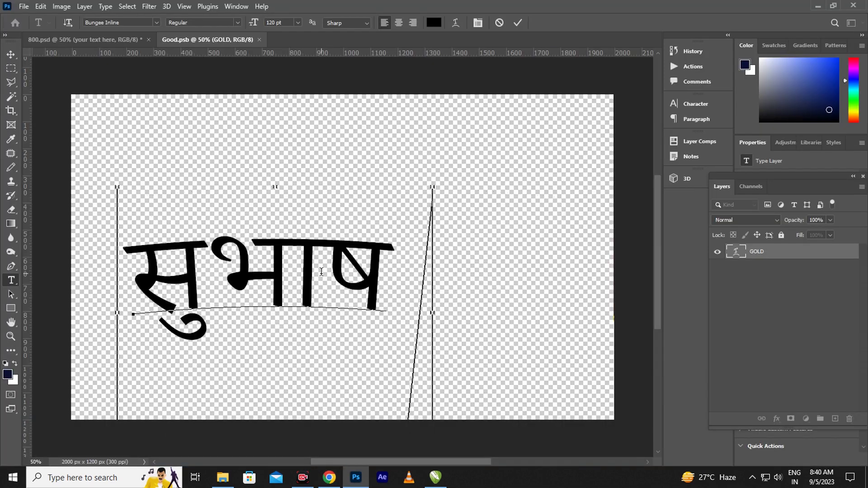
left_click(11, 55)
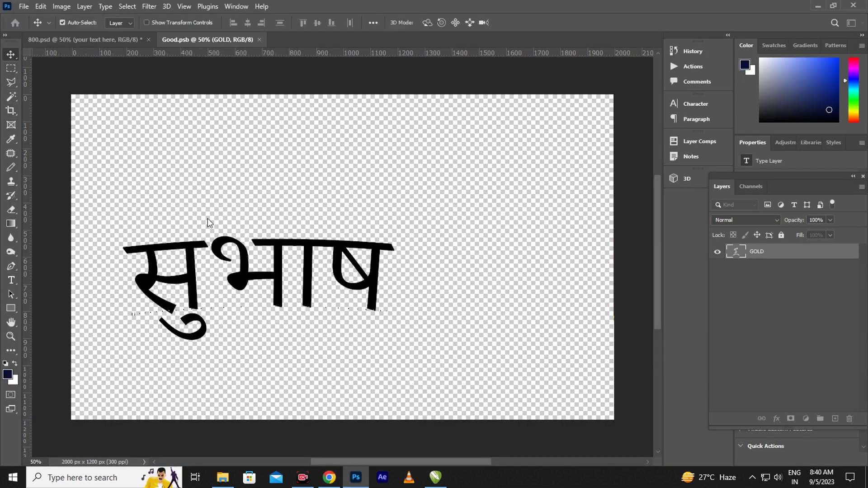
left_click_drag(266, 264, 356, 235)
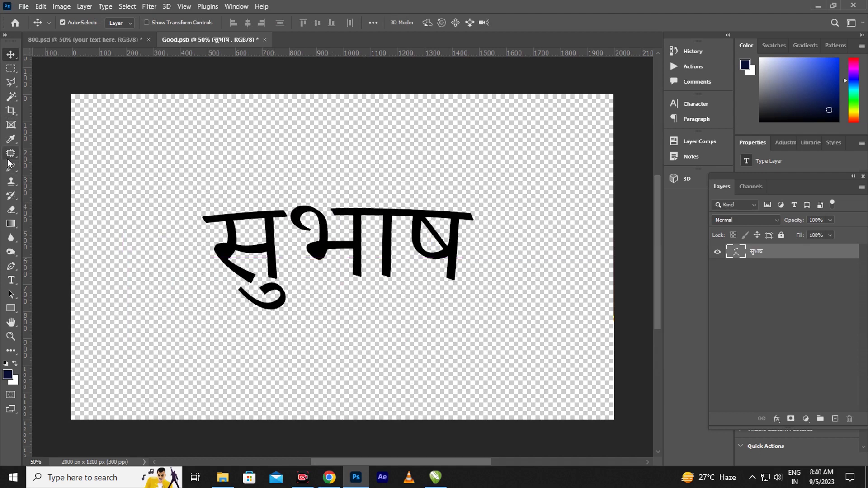
- Set the सुभाष text's font to Khand Bold and shift it toward the canvas centre
left_click(11, 267)
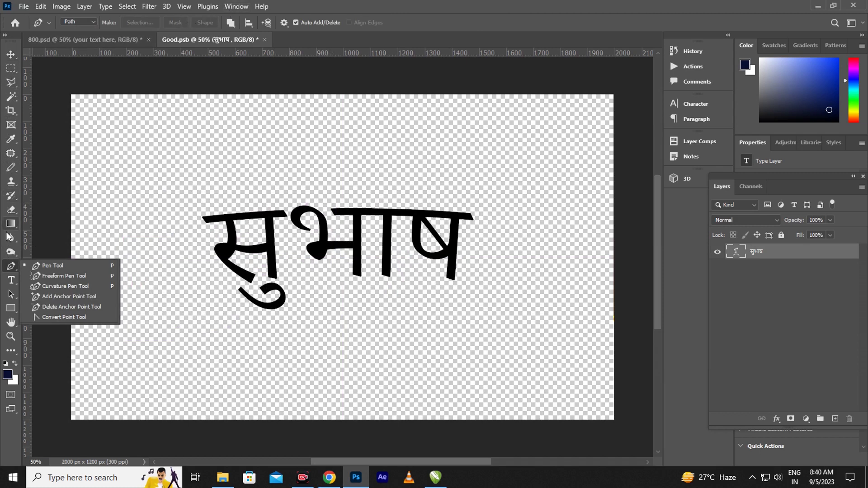
left_click(10, 281)
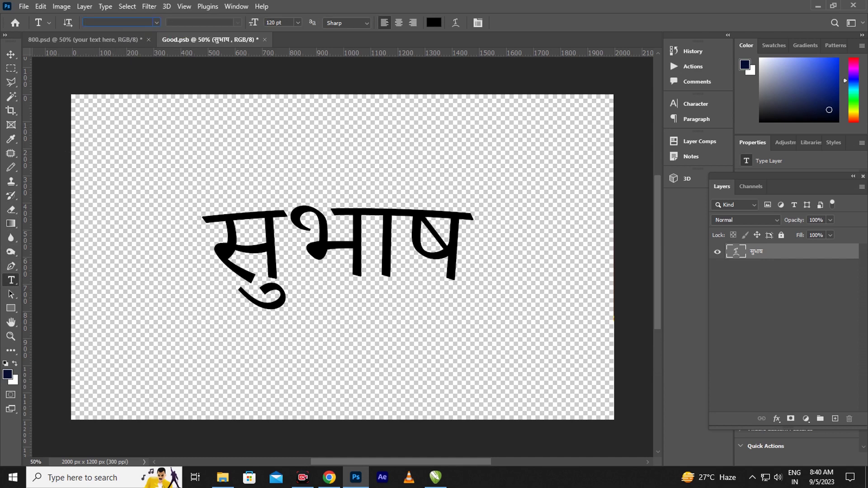
type("khan")
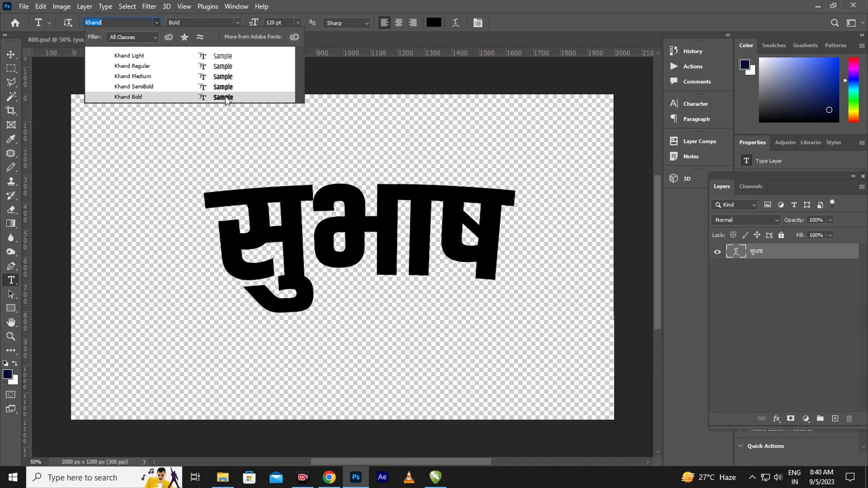
left_click(226, 98)
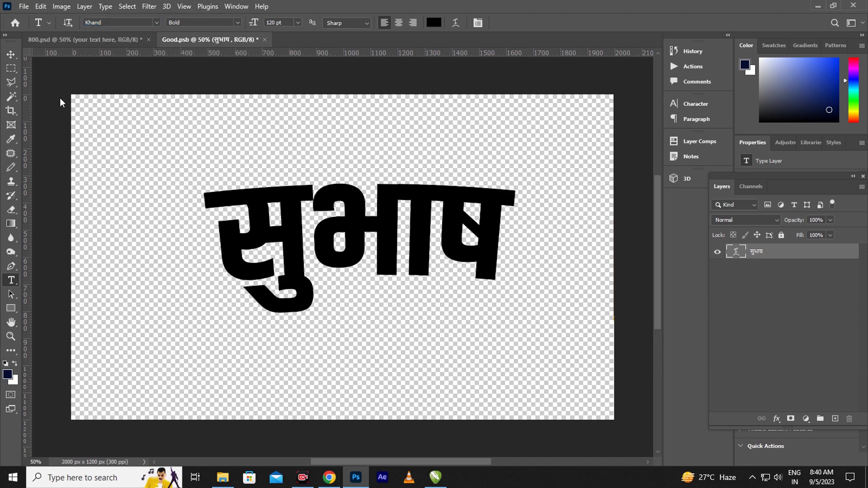
left_click(11, 55)
left_click_drag(379, 224, 374, 246)
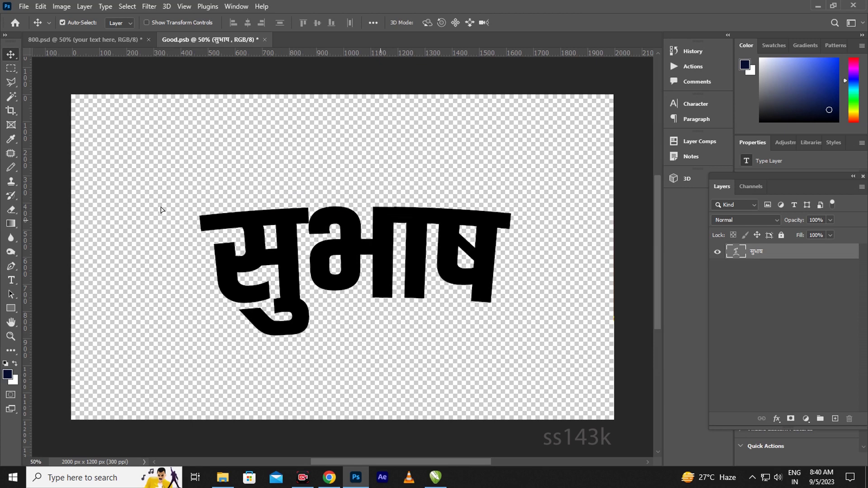
- Close the Good.psb smart object, saving the Khand Bold सुभाष text change
left_click(265, 40)
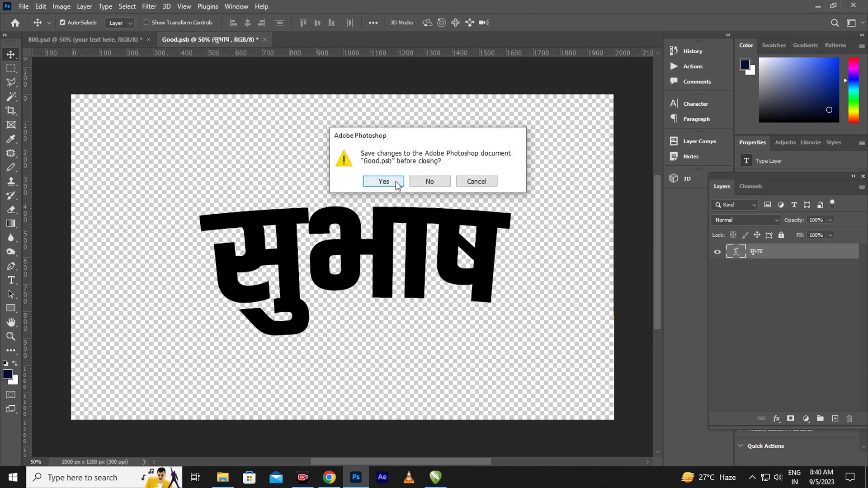
left_click(393, 181)
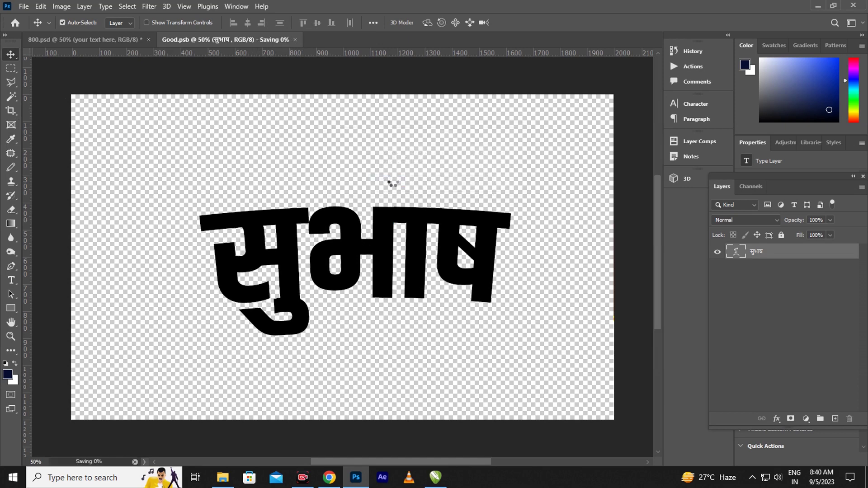